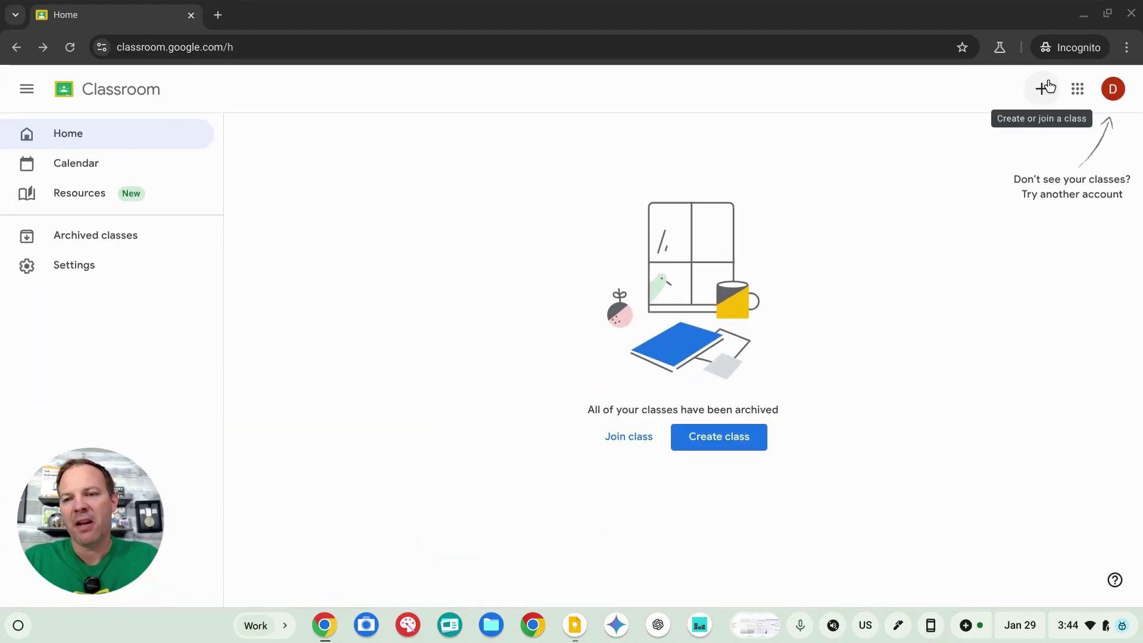
Create a new class named 'Biology | Winter 2025'
{"action": "left_click", "coordinate": [1047, 87]}
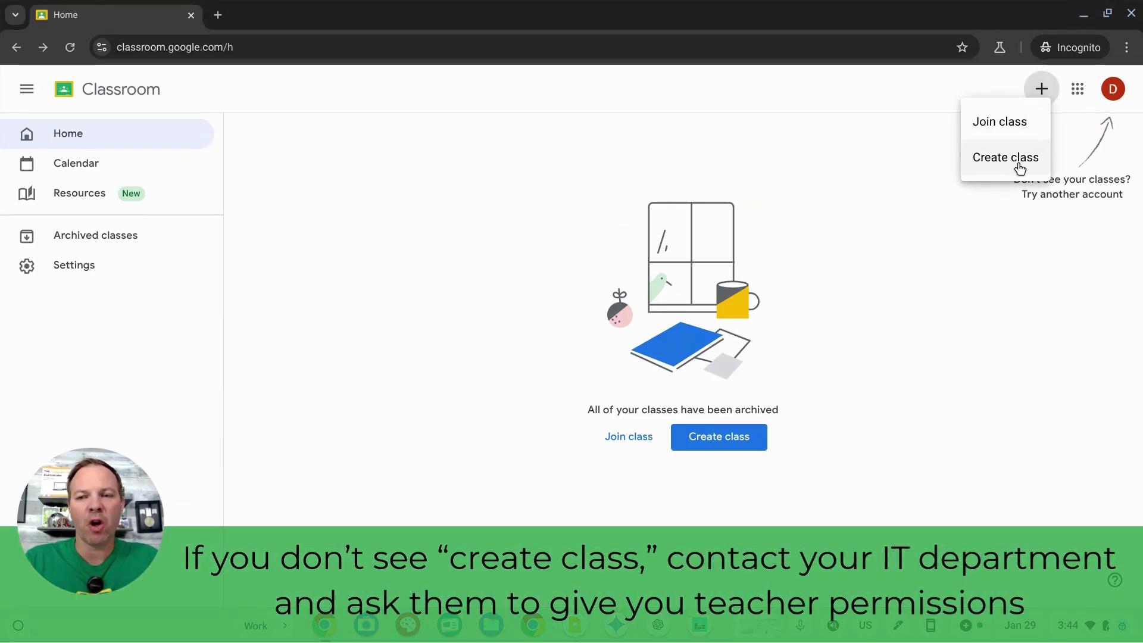
{"action": "scroll", "coordinate": [1016, 169], "scroll_direction": "up", "scroll_amount": 5}
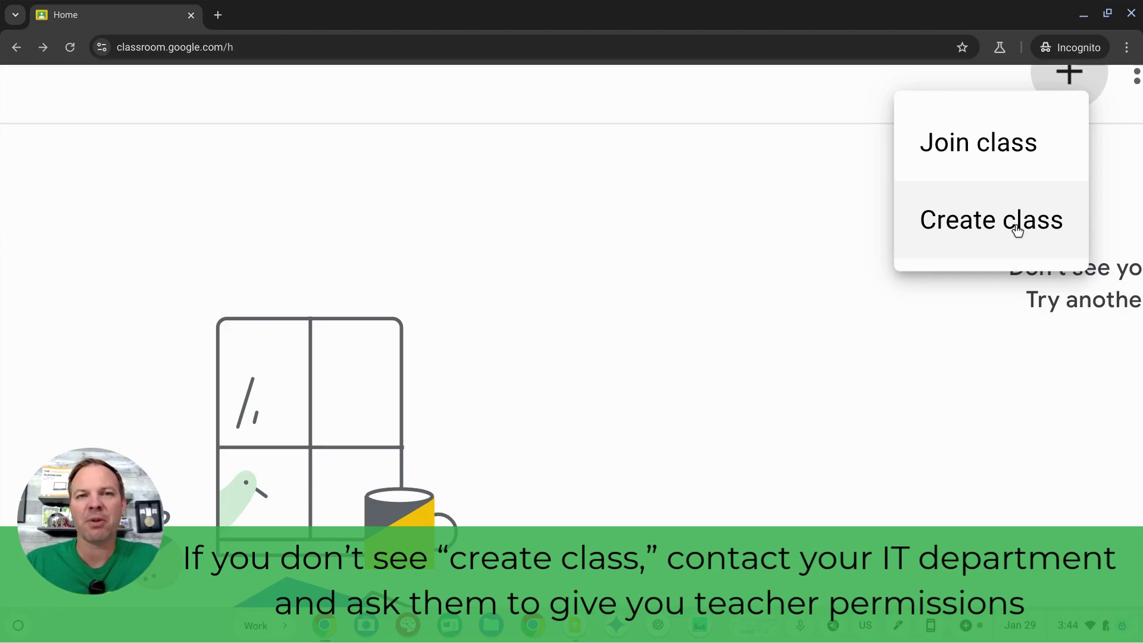
{"action": "scroll", "coordinate": [972, 240], "scroll_direction": "down", "scroll_amount": 1}
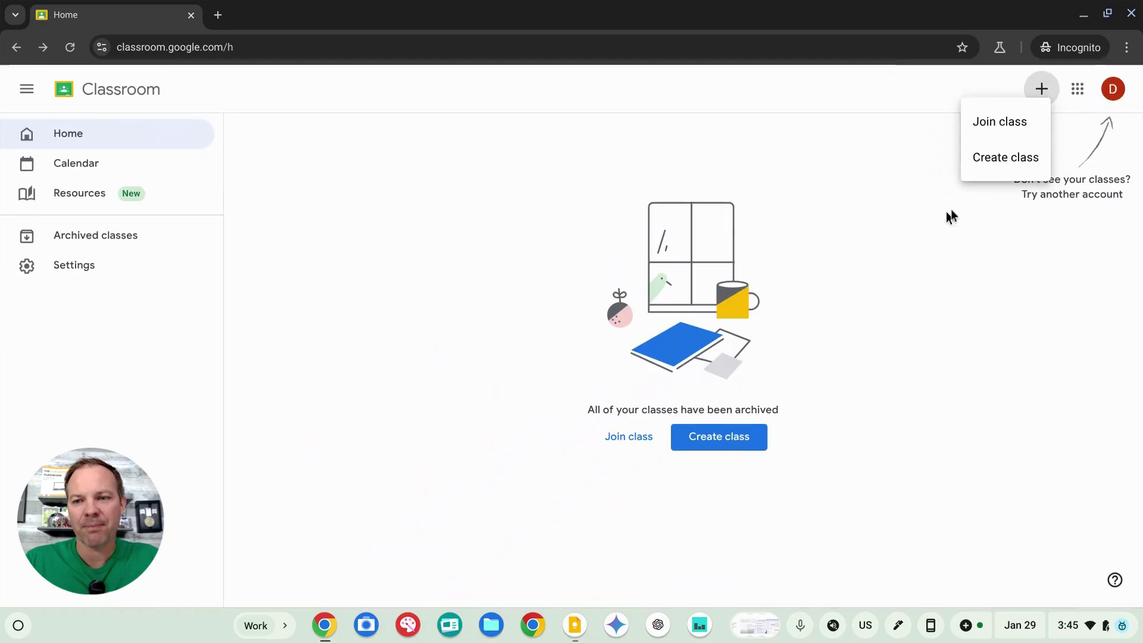
{"action": "left_click", "coordinate": [1001, 161]}
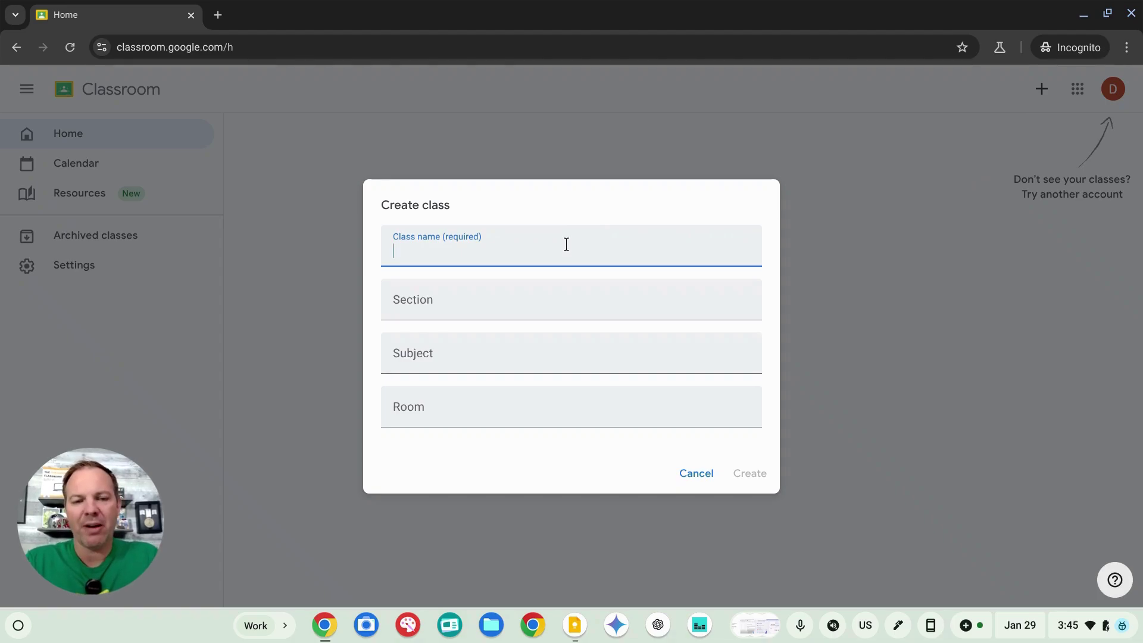
{"action": "type", "text": "Biology"}
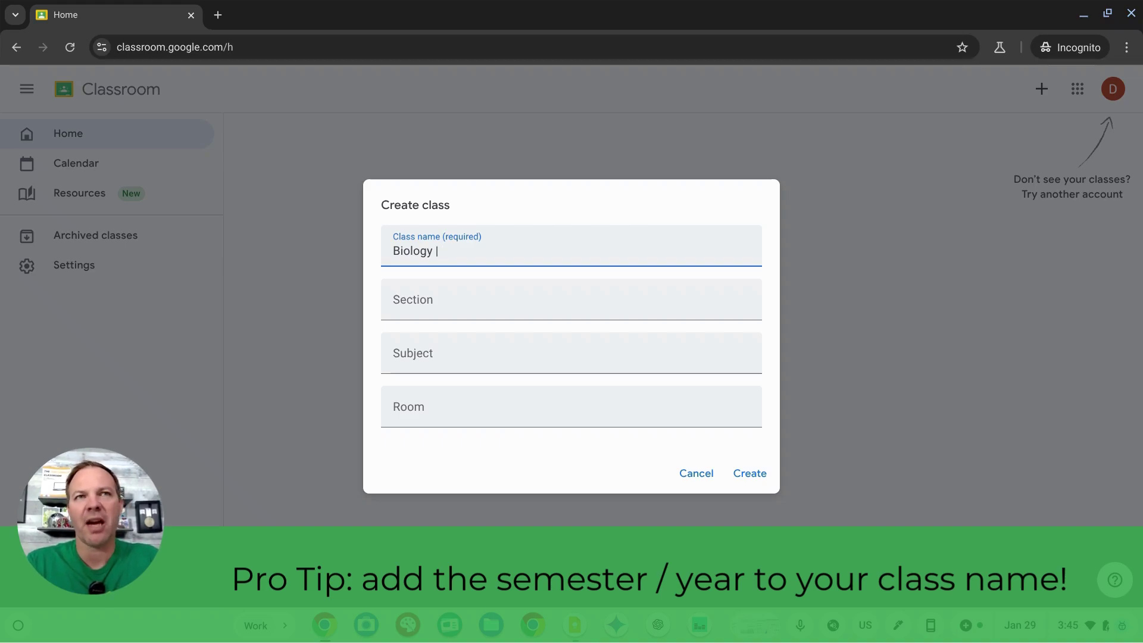
{"action": "type", "text": " | "}
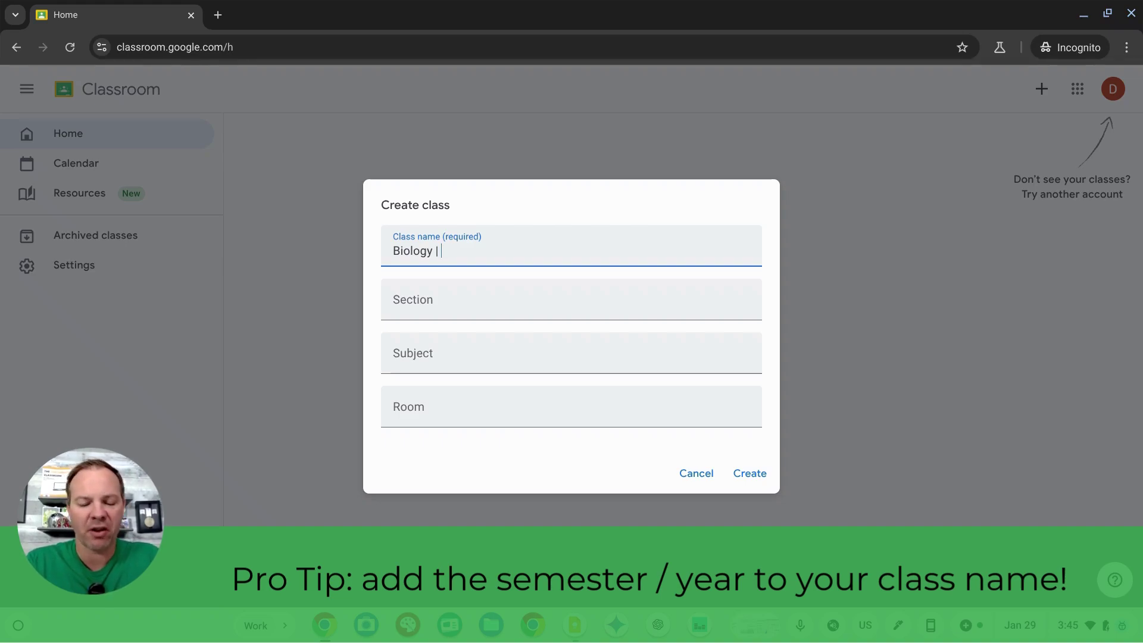
{"action": "type", "text": "Winter 2025"}
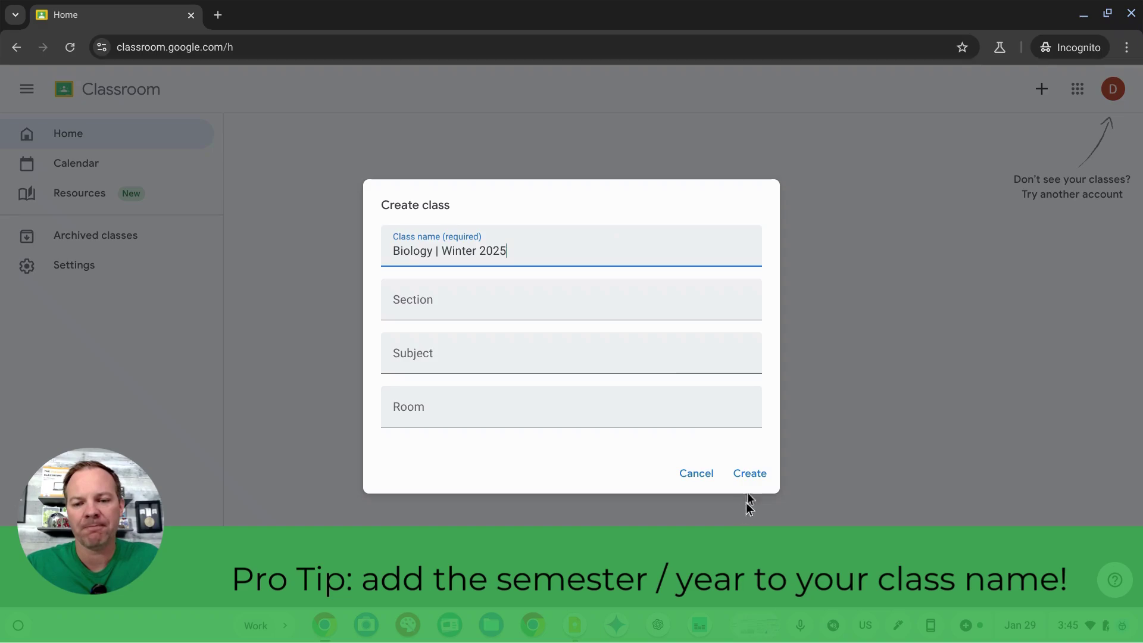
{"action": "left_click", "coordinate": [749, 473]}
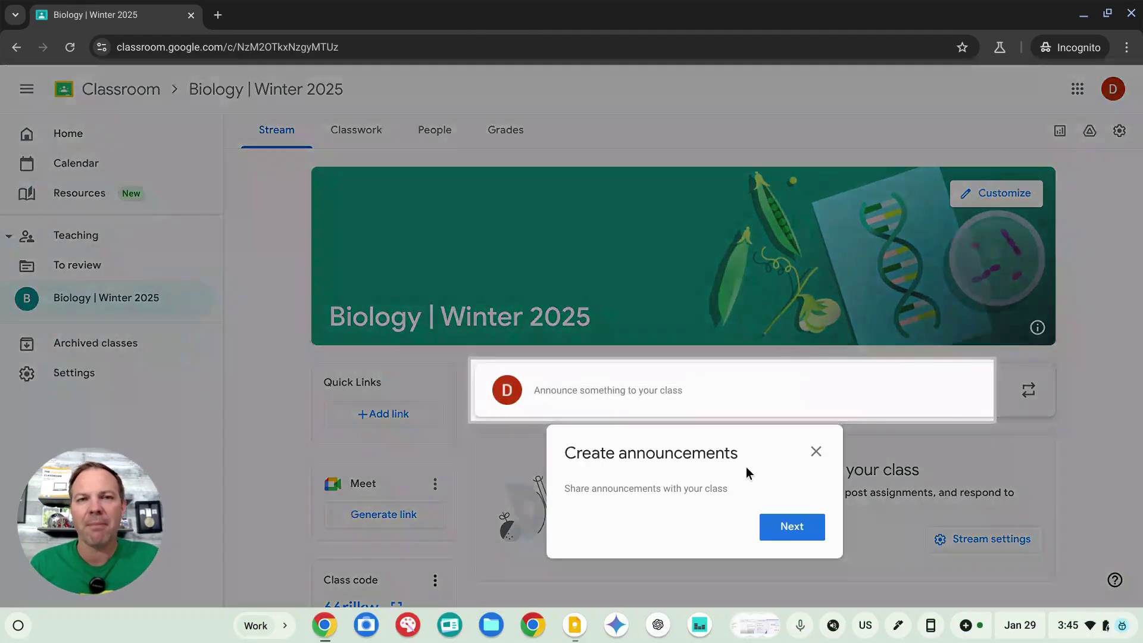
Dismiss the create and reuse announcement tips, then bring up the class header customization
{"action": "left_click", "coordinate": [781, 525]}
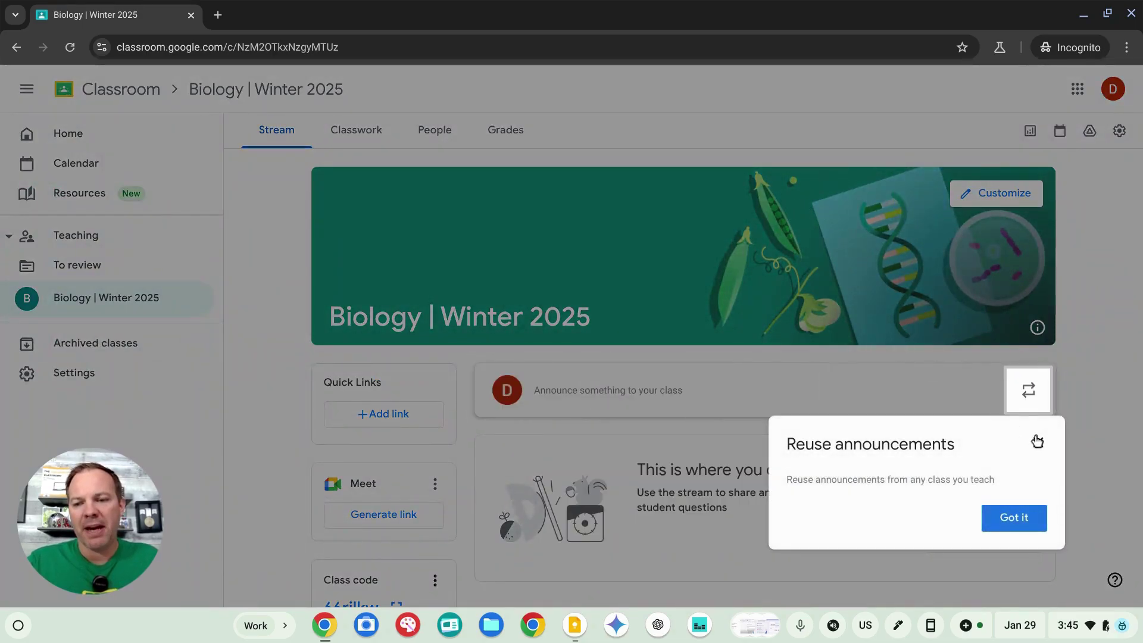
{"action": "left_click", "coordinate": [1037, 441]}
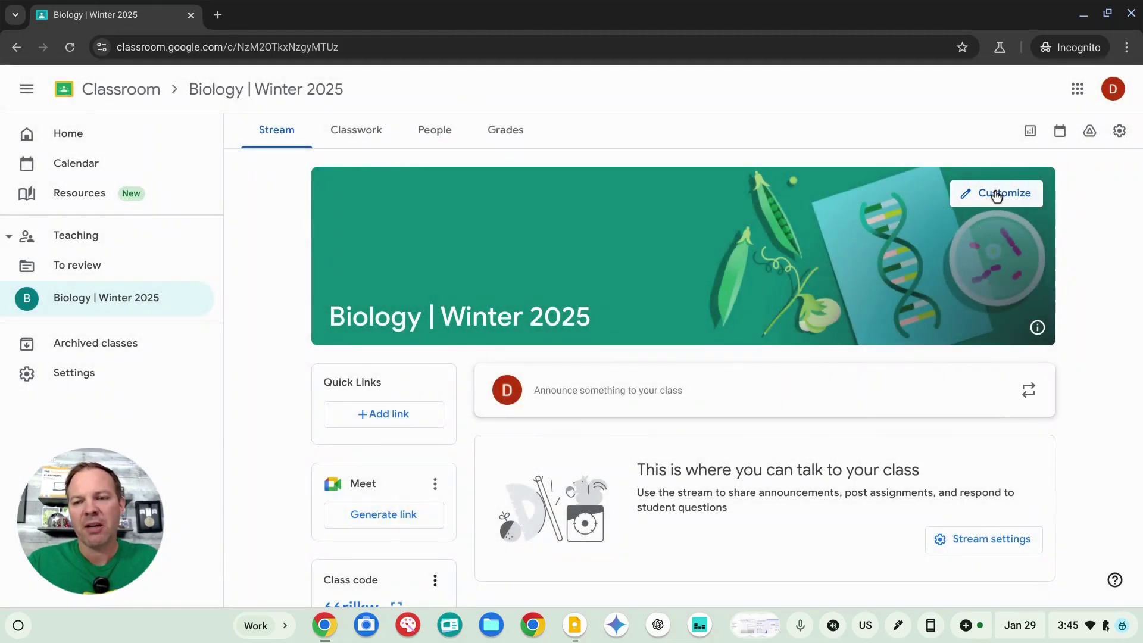
{"action": "left_click", "coordinate": [997, 197]}
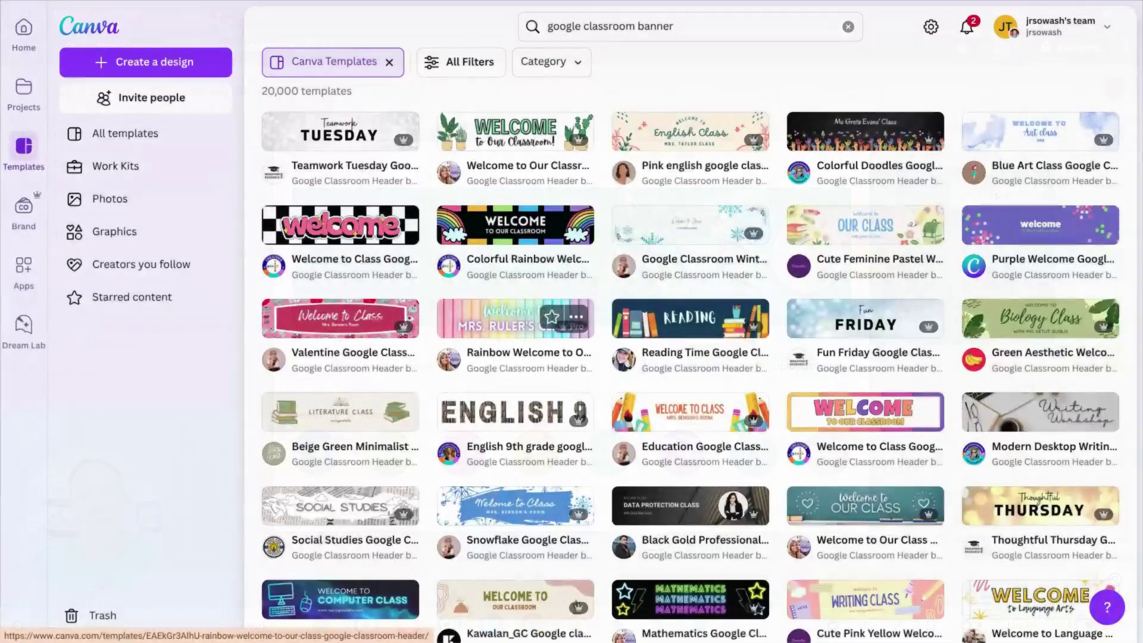
Scroll through Canva's 'google classroom banner' header templates
{"action": "scroll", "coordinate": [516, 268], "scroll_direction": "down", "scroll_amount": 3}
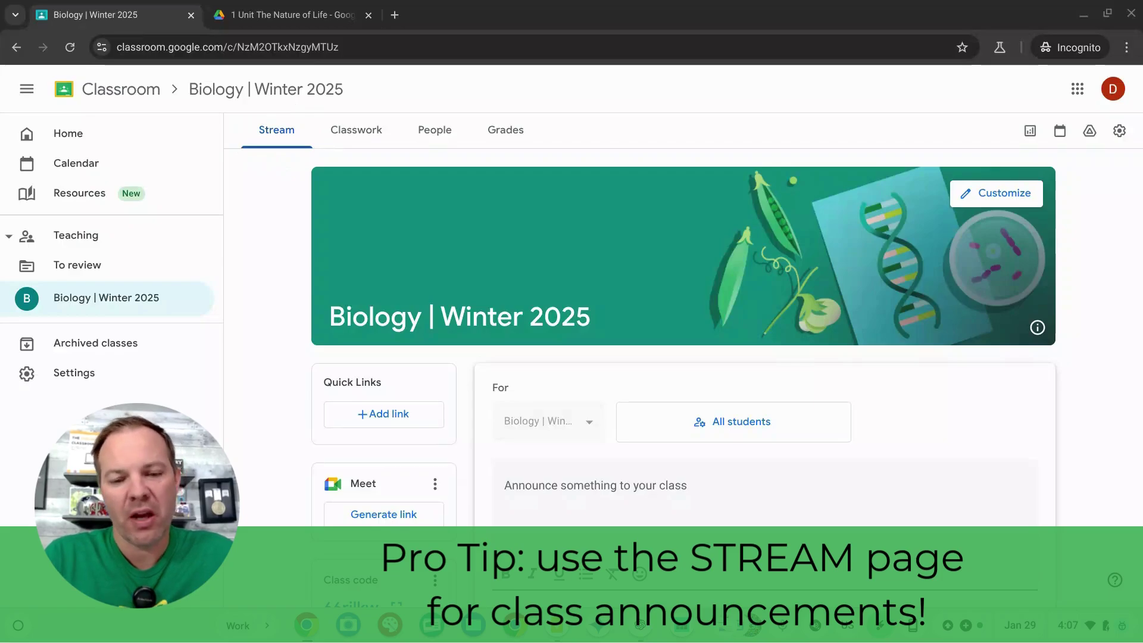
Paste the prepared three-paragraph welcome message into a new class announcement
{"action": "left_click", "coordinate": [612, 505]}
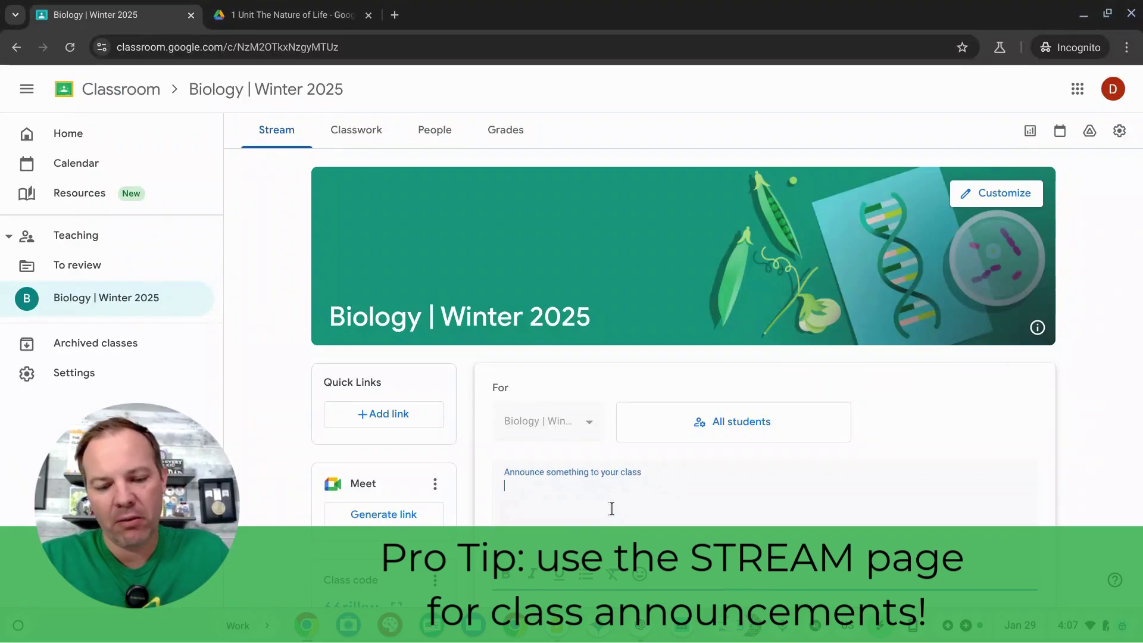
{"action": "type", "text": "Hello students! As we embark on this exciting journey through the world of Biology, get ready to explore the mysteries of life—from the tiniest cells to complex ecosystems. This course will challenge you to think critically, engage in hands-on experiments, and understand how living organisms interact with each other and their environments.  Stay curious and prepared to dive into topics like genetics, evolution, and human anatomy. Together, we'll uncover the building blocks of life and discover the science behind what keeps our planet thriving.  Looking forward to a fantastic year of discovery and learning!"}
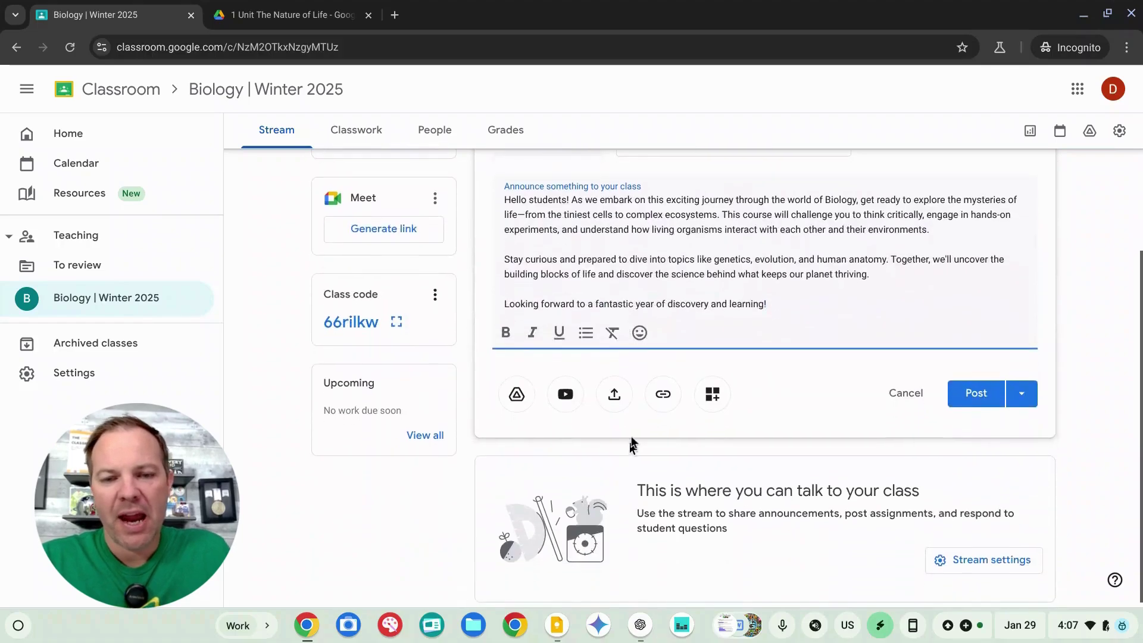
{"action": "scroll", "coordinate": [599, 348], "scroll_direction": "up", "scroll_amount": 5}
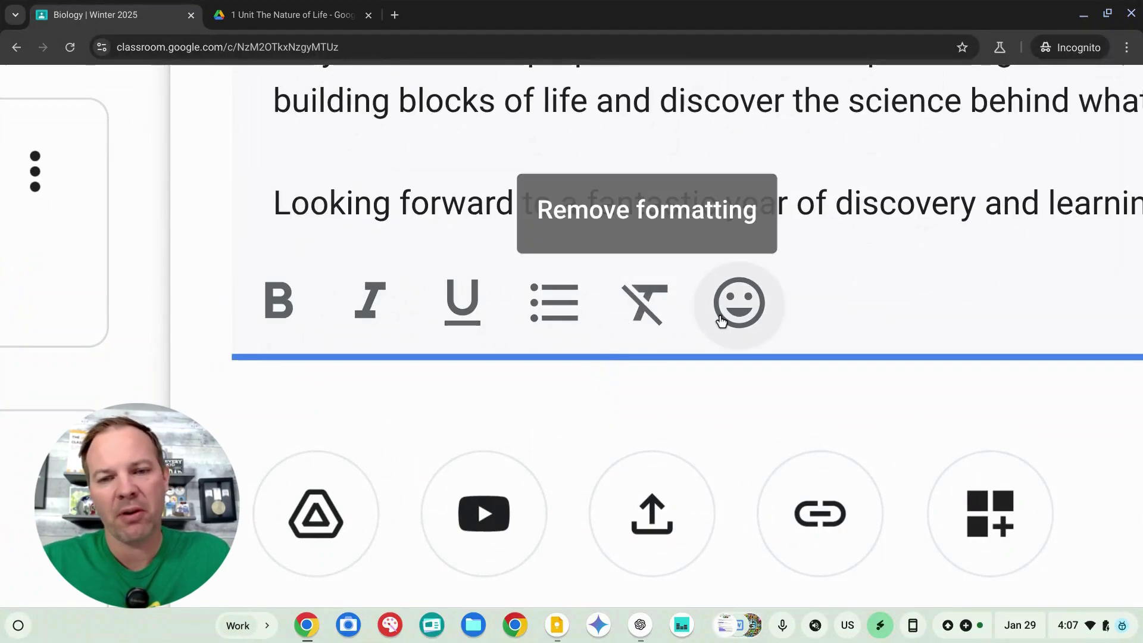
{"action": "scroll", "coordinate": [691, 316], "scroll_direction": "down", "scroll_amount": 5}
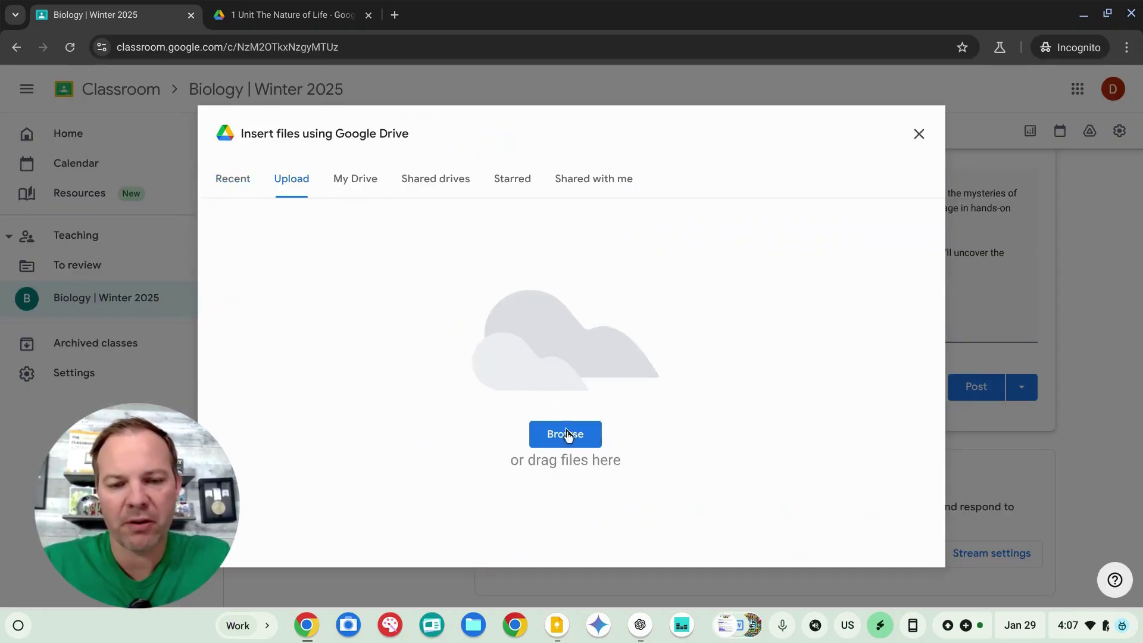
Attach biology.webp from Downloads to the welcome announcement and post it now
{"action": "left_click", "coordinate": [568, 444]}
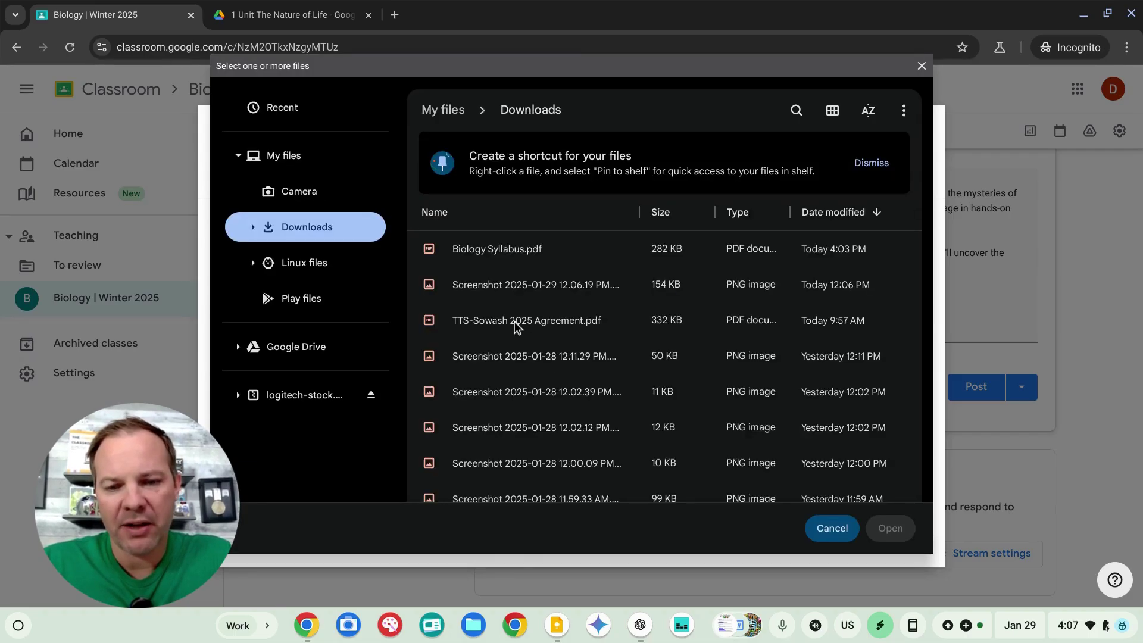
{"action": "left_click", "coordinate": [500, 253]}
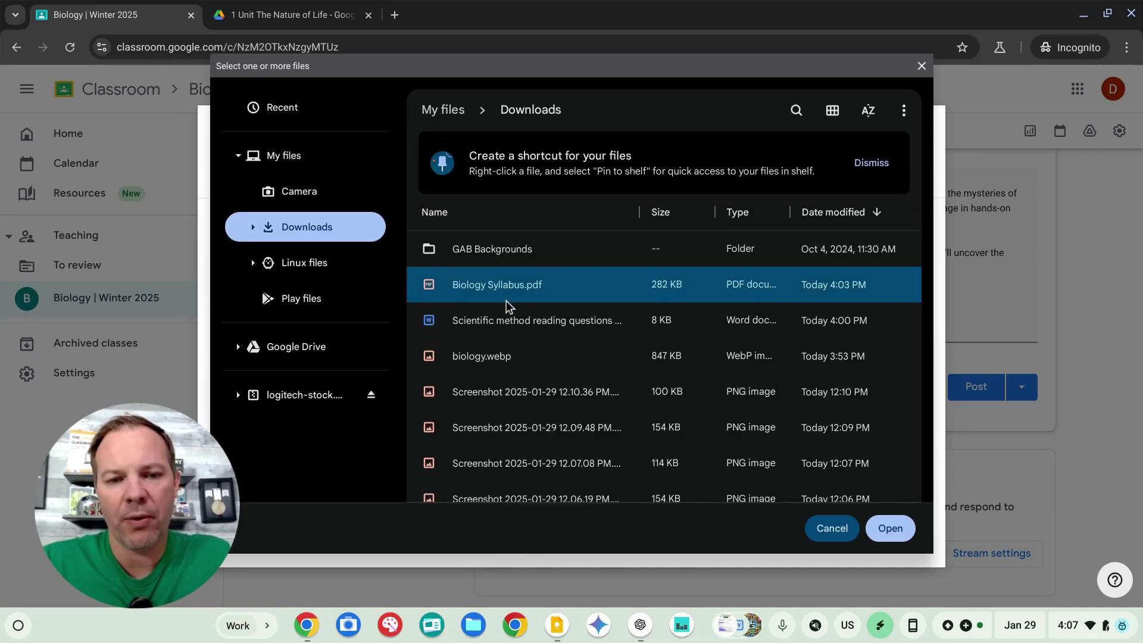
{"action": "double_click", "coordinate": [500, 424]}
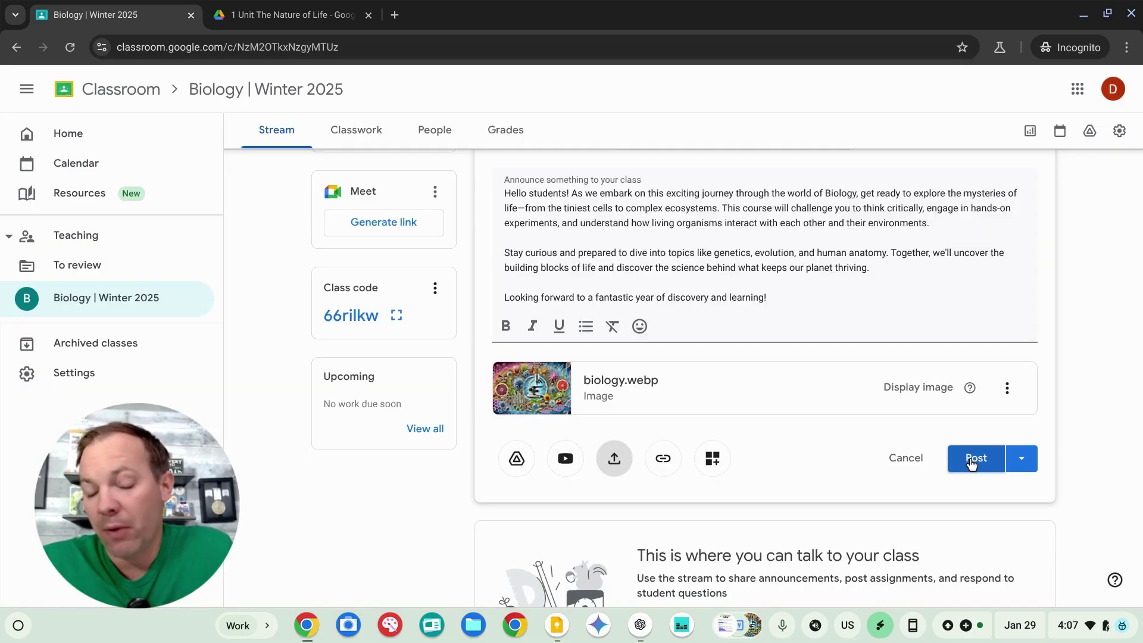
{"action": "left_click", "coordinate": [1016, 470]}
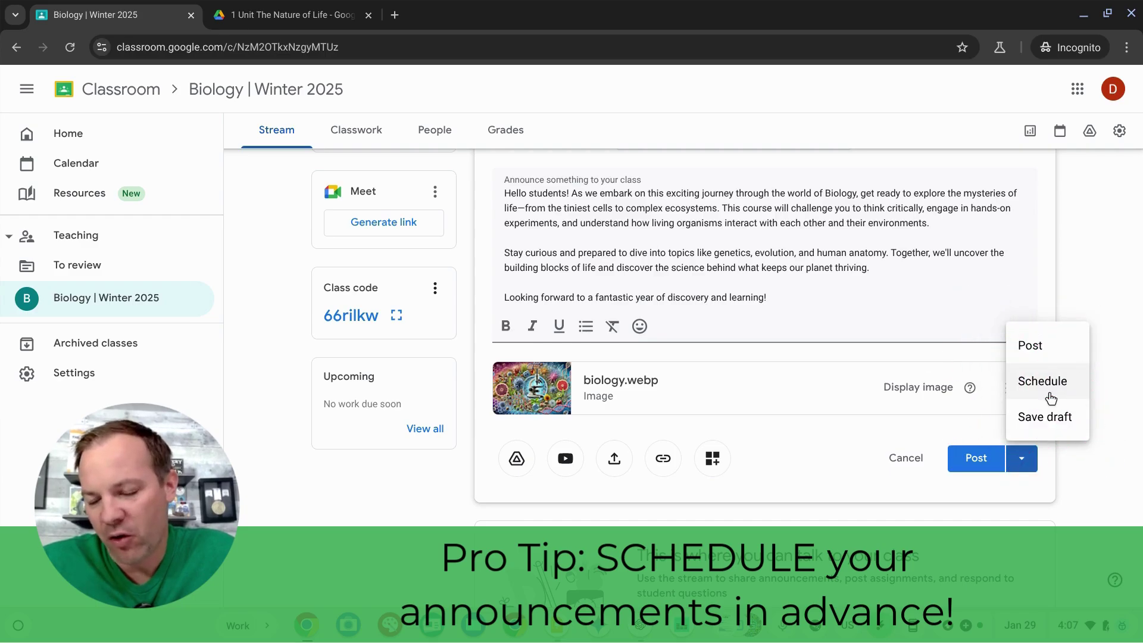
{"action": "left_click", "coordinate": [976, 463]}
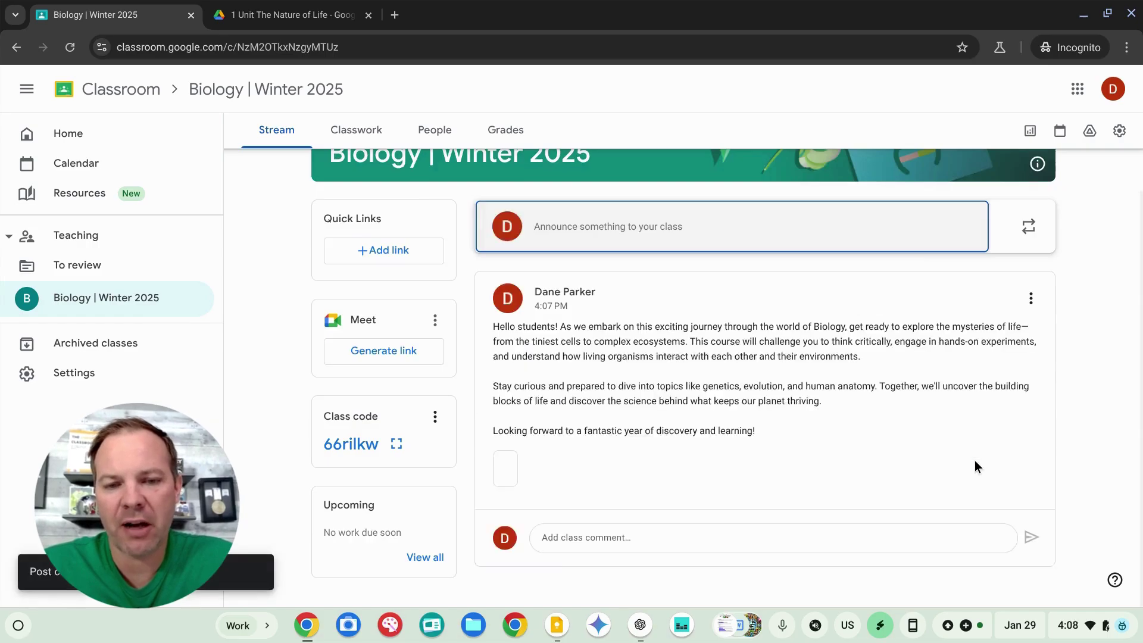
Review the posted announcement and its image, then go to the Classwork page
{"action": "scroll", "coordinate": [975, 466], "scroll_direction": "down", "scroll_amount": 4}
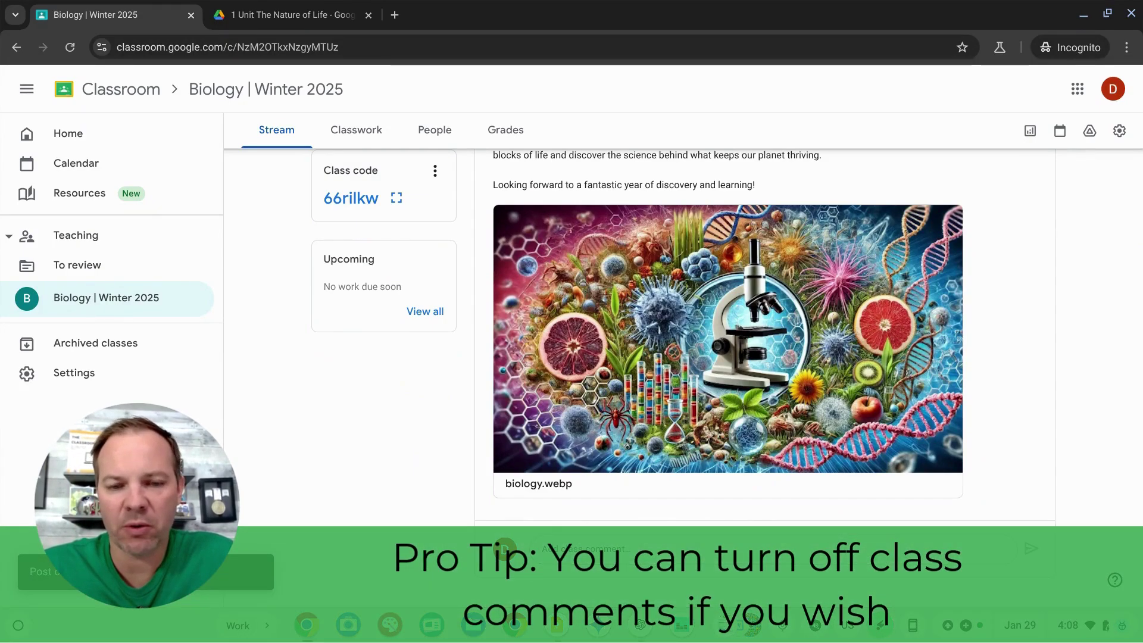
{"action": "scroll", "coordinate": [728, 377], "scroll_direction": "up", "scroll_amount": 7}
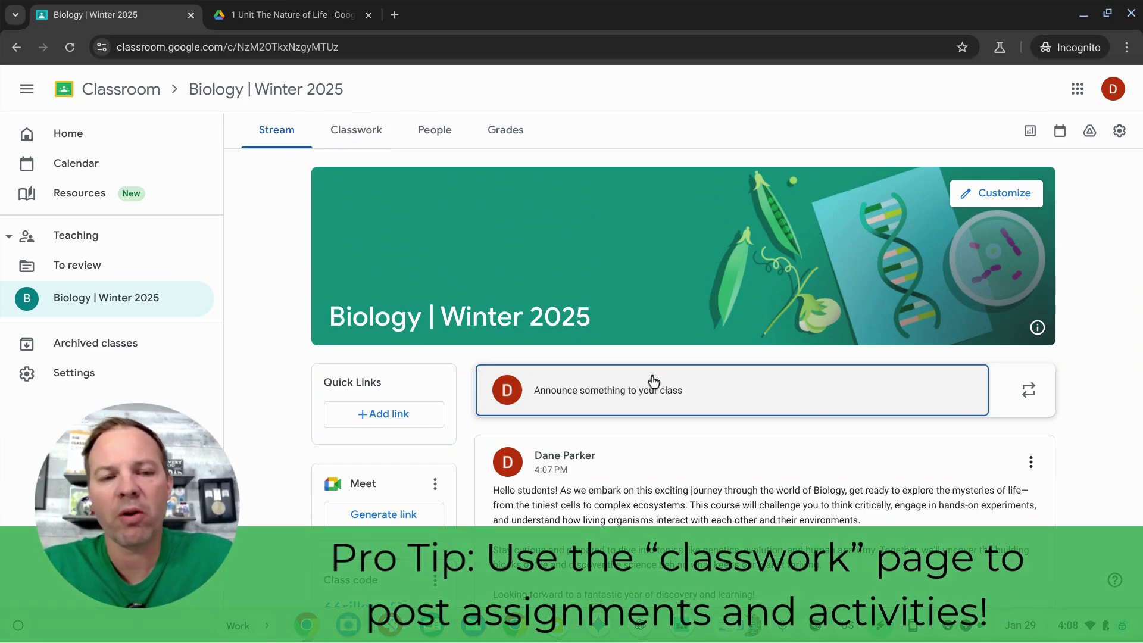
{"action": "left_click", "coordinate": [365, 141]}
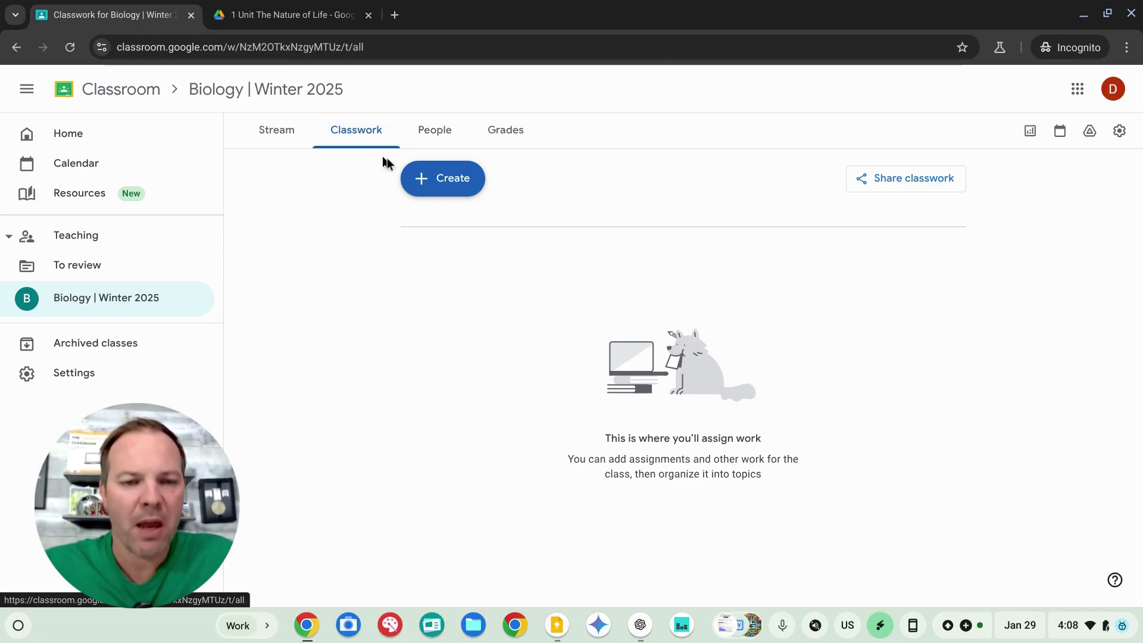
Start a new Material post titled 'Biology Syllabus'
{"action": "left_click", "coordinate": [444, 182]}
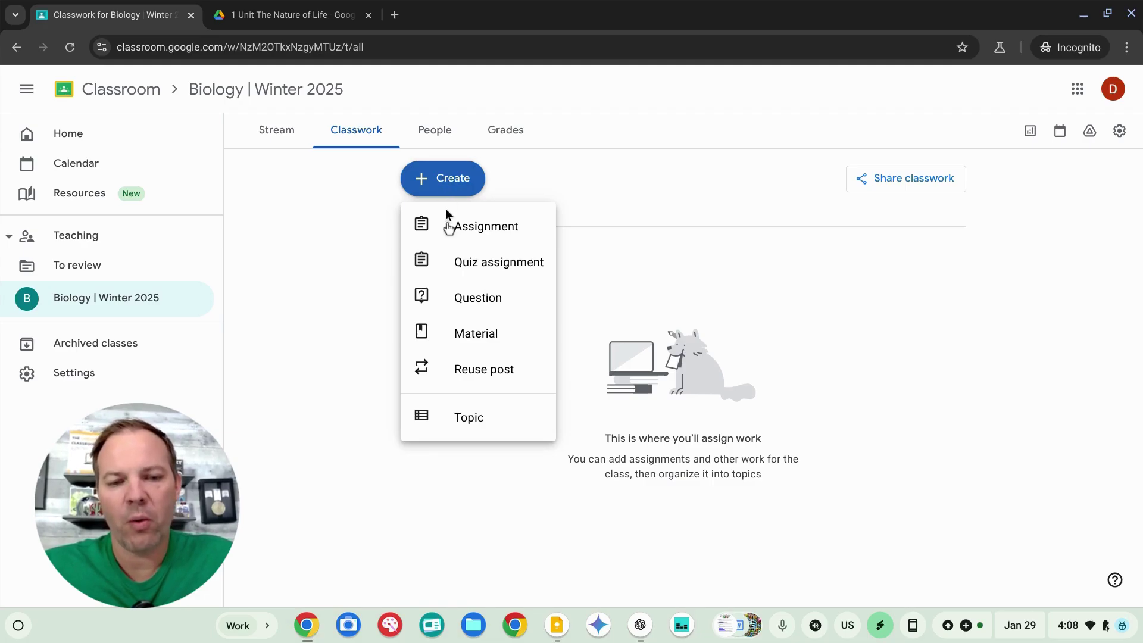
{"action": "left_click", "coordinate": [479, 336]}
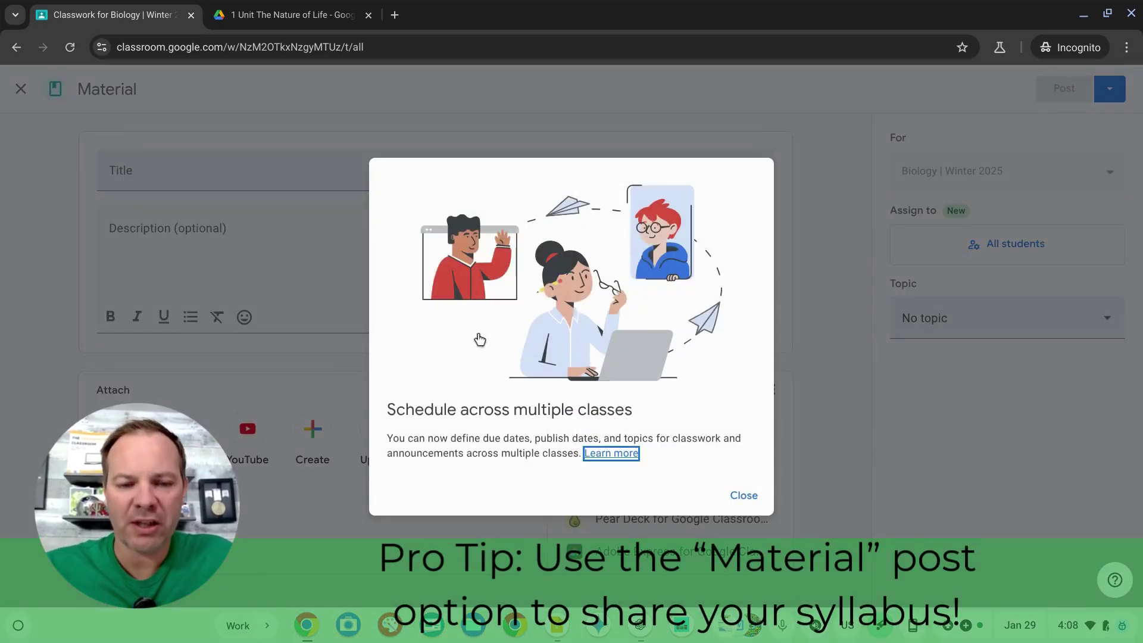
{"action": "left_click", "coordinate": [738, 495]}
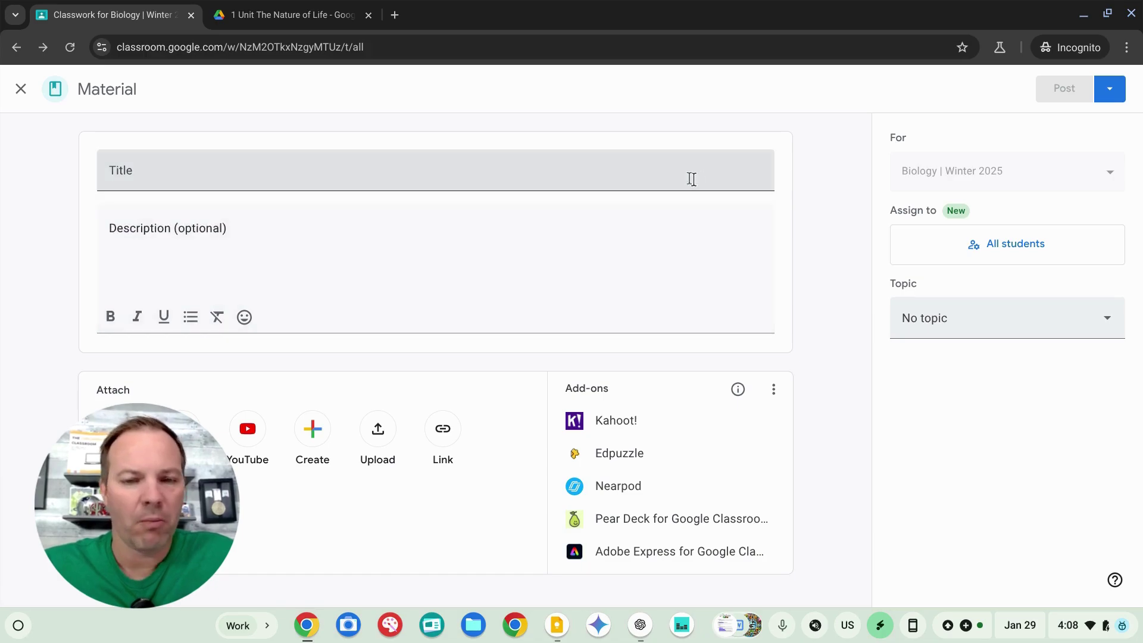
{"action": "left_click", "coordinate": [689, 178]}
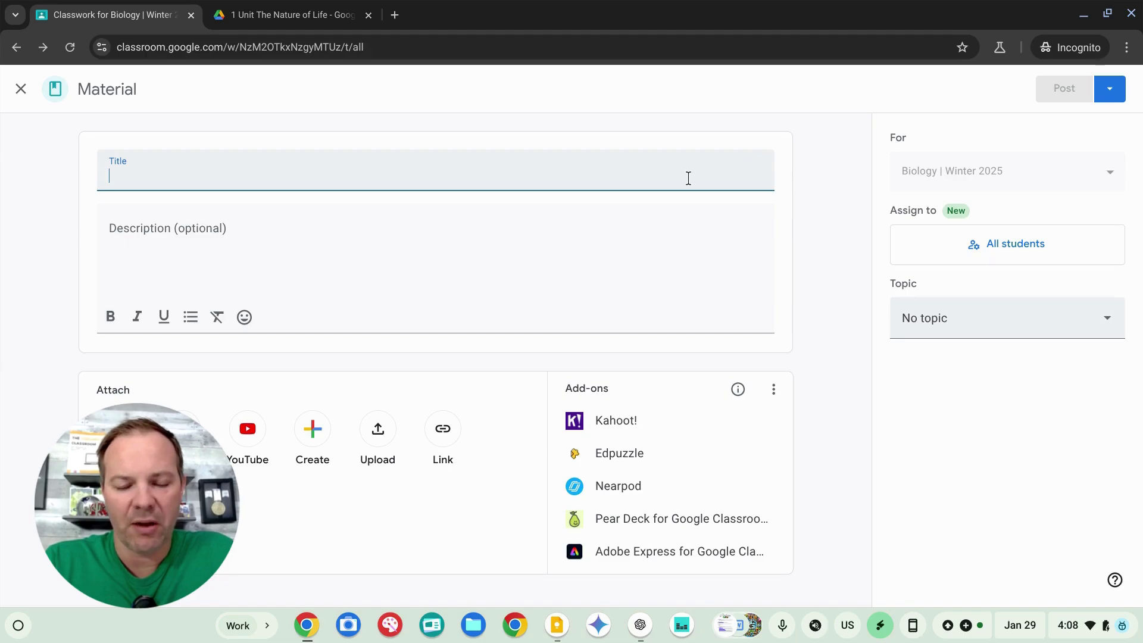
{"action": "type", "text": "Biology Syllabus"}
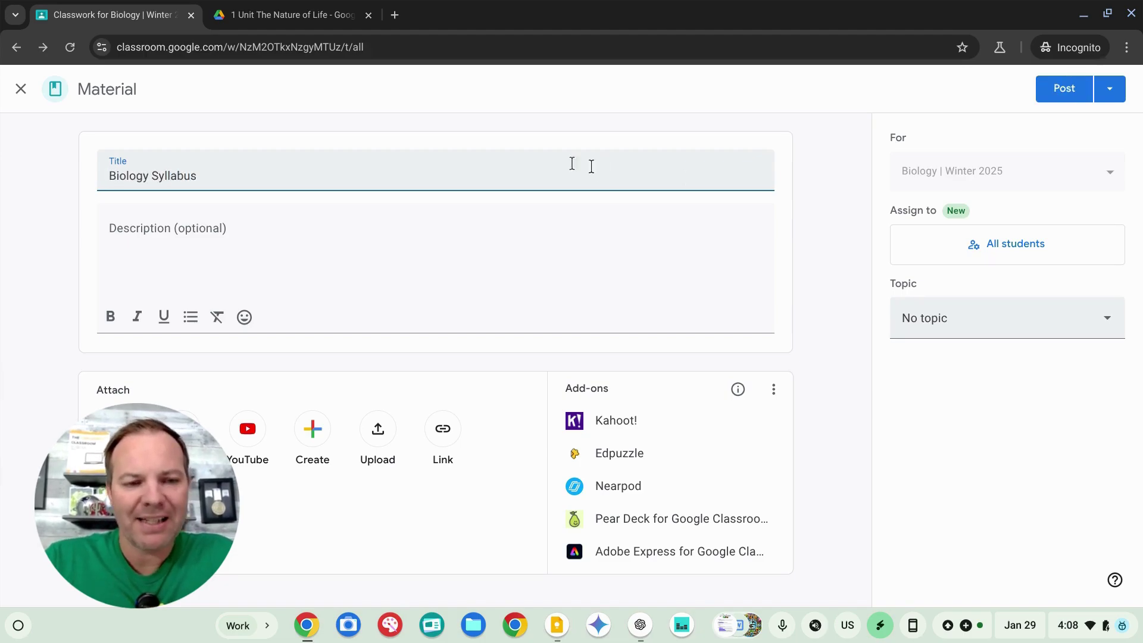
{"action": "left_click", "coordinate": [61, 247]}
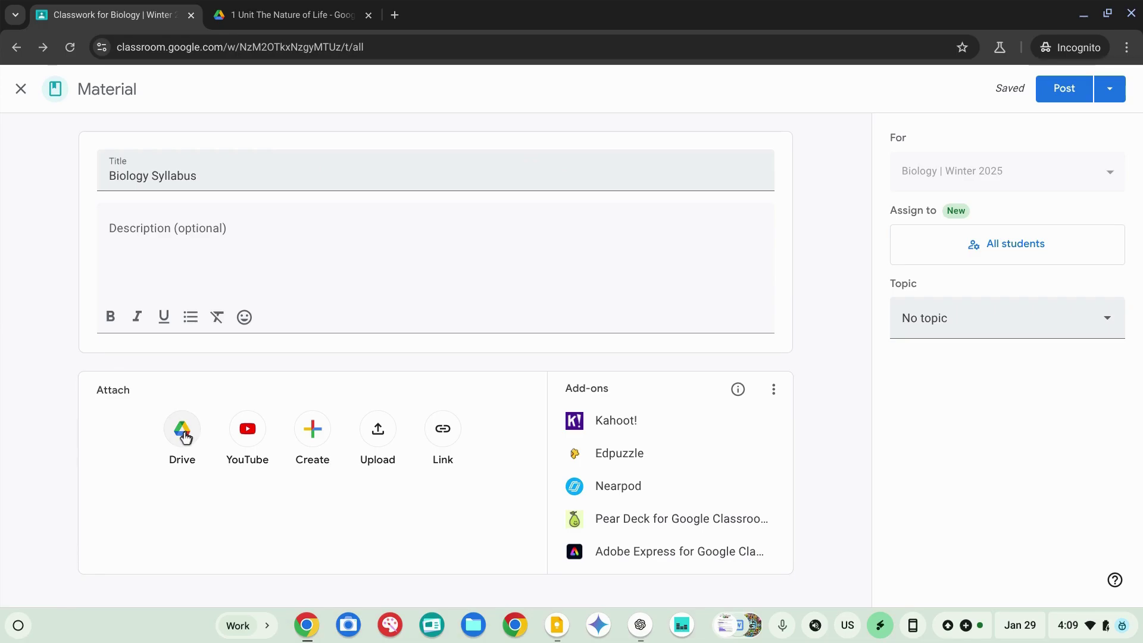
Attach the Biology Syllabus Google Doc from Drive and post the material
{"action": "left_click", "coordinate": [182, 430]}
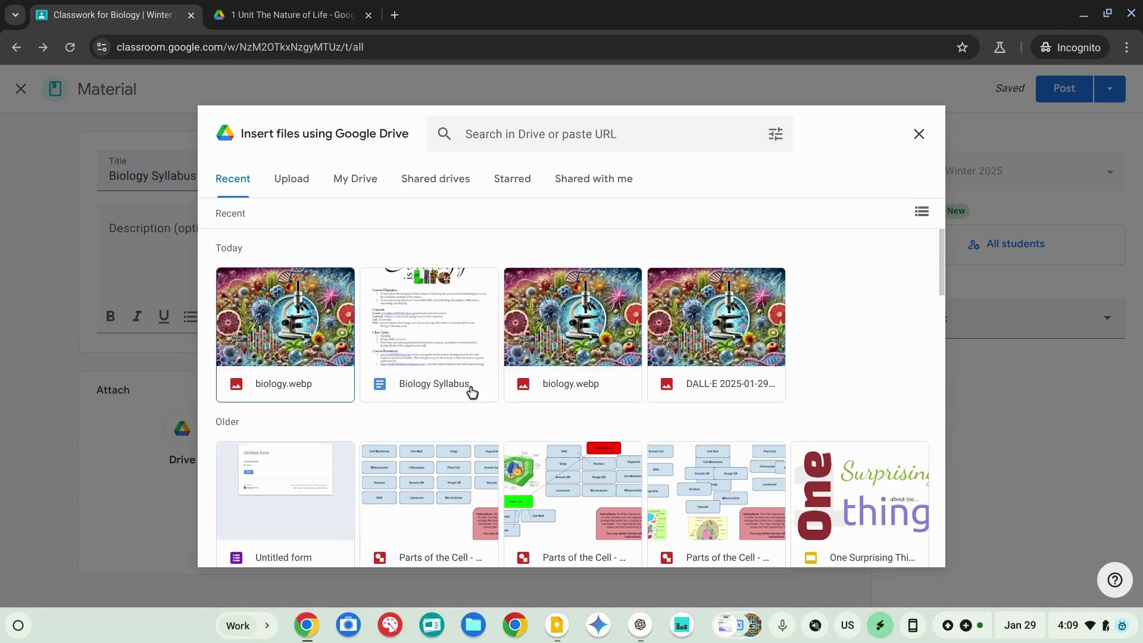
{"action": "left_click", "coordinate": [475, 384]}
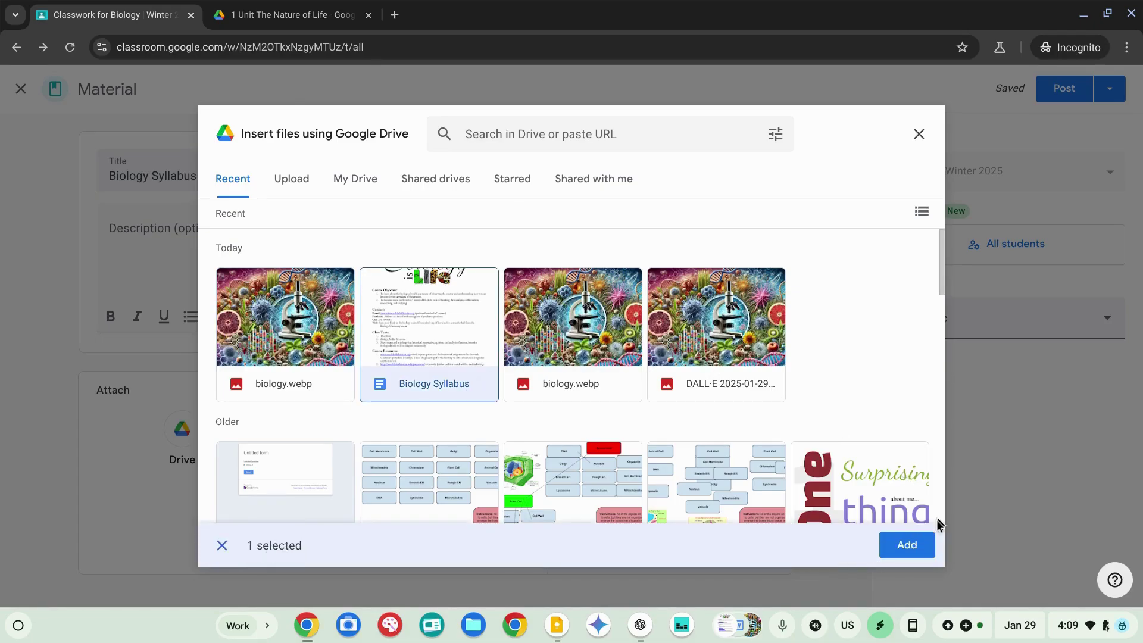
{"action": "left_click", "coordinate": [907, 545]}
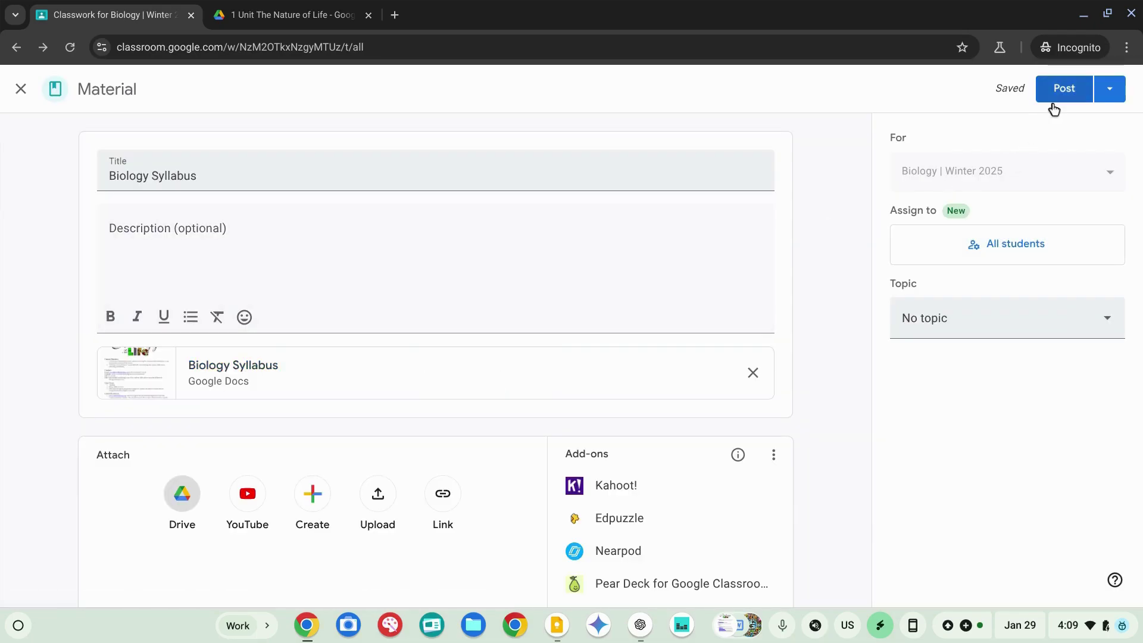
{"action": "left_click", "coordinate": [1057, 101]}
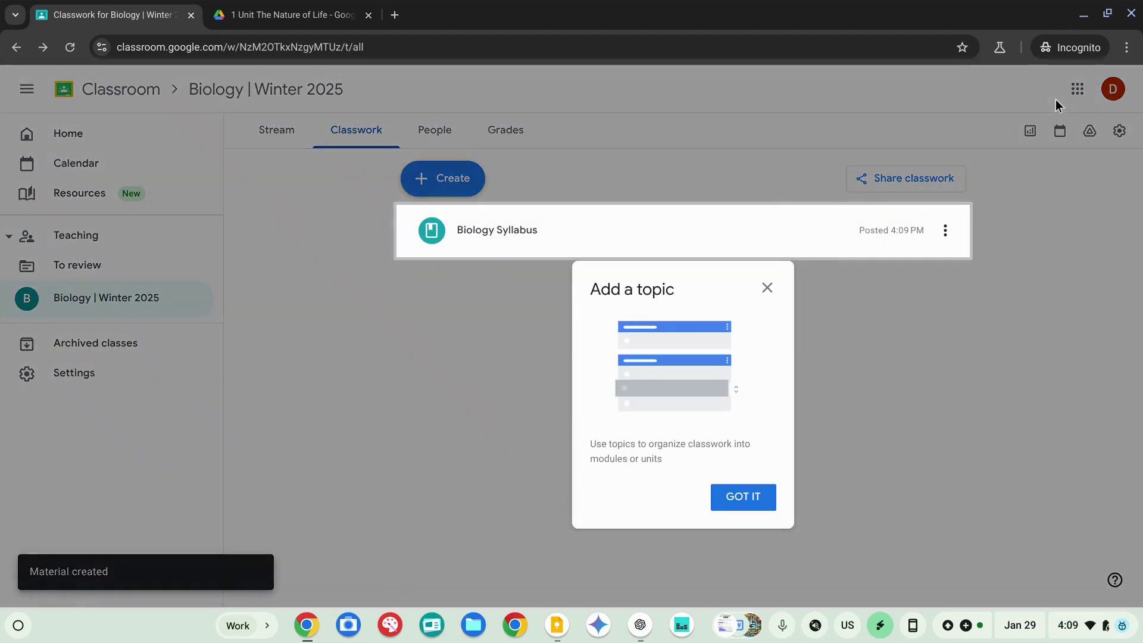
Dismiss the topic tip and start a new Question post, closing the add-ons promotion
{"action": "left_click", "coordinate": [468, 195]}
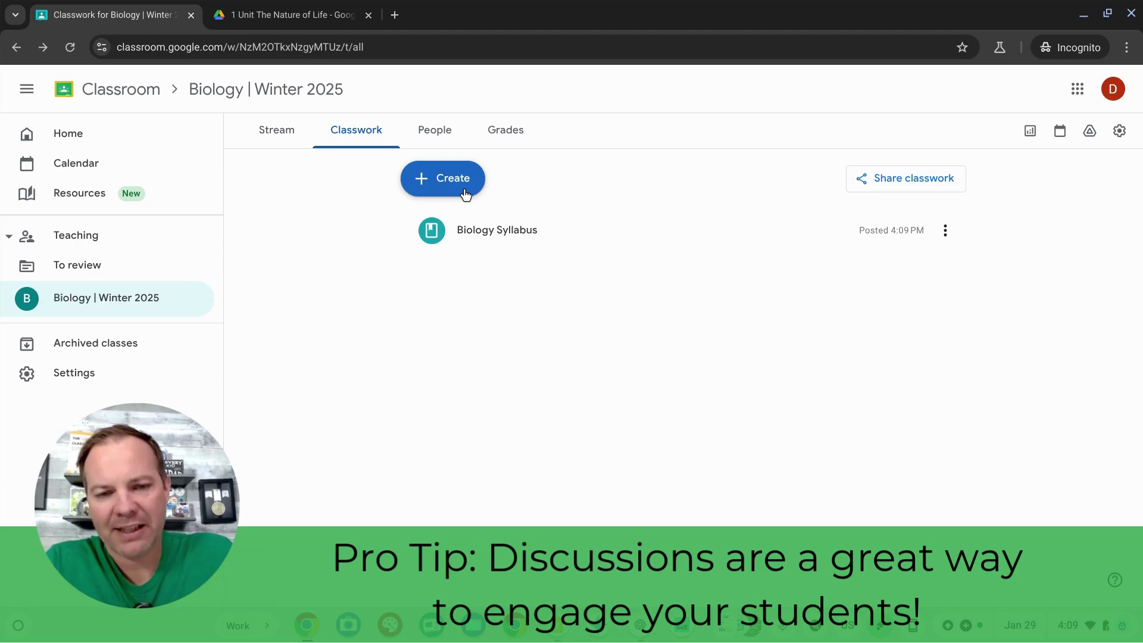
{"action": "left_click", "coordinate": [463, 194]}
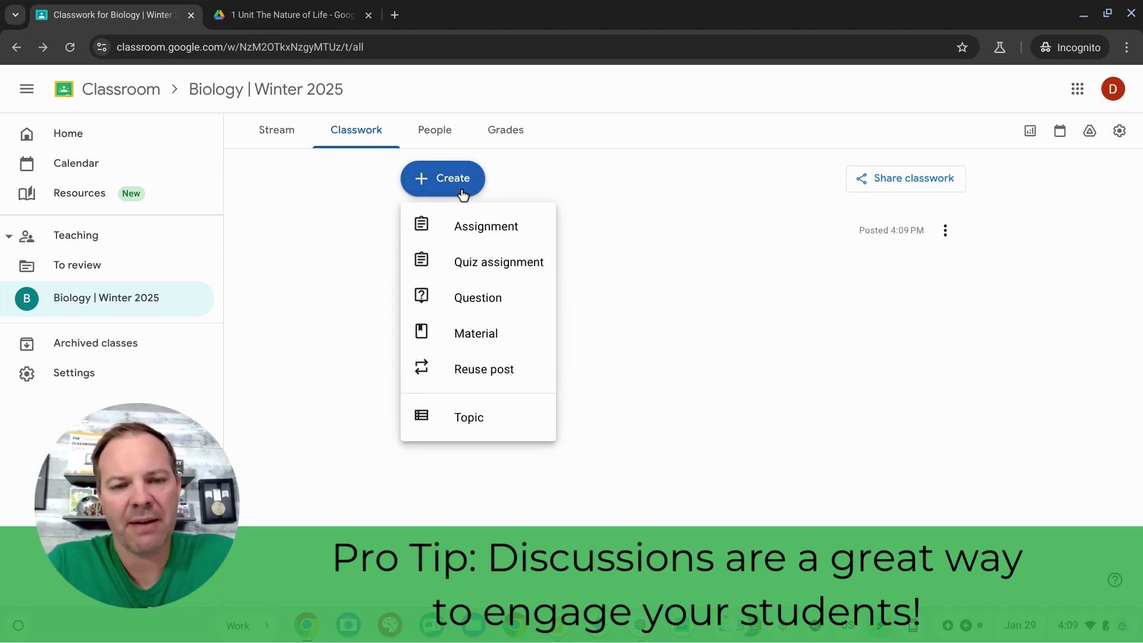
{"action": "left_click", "coordinate": [463, 302]}
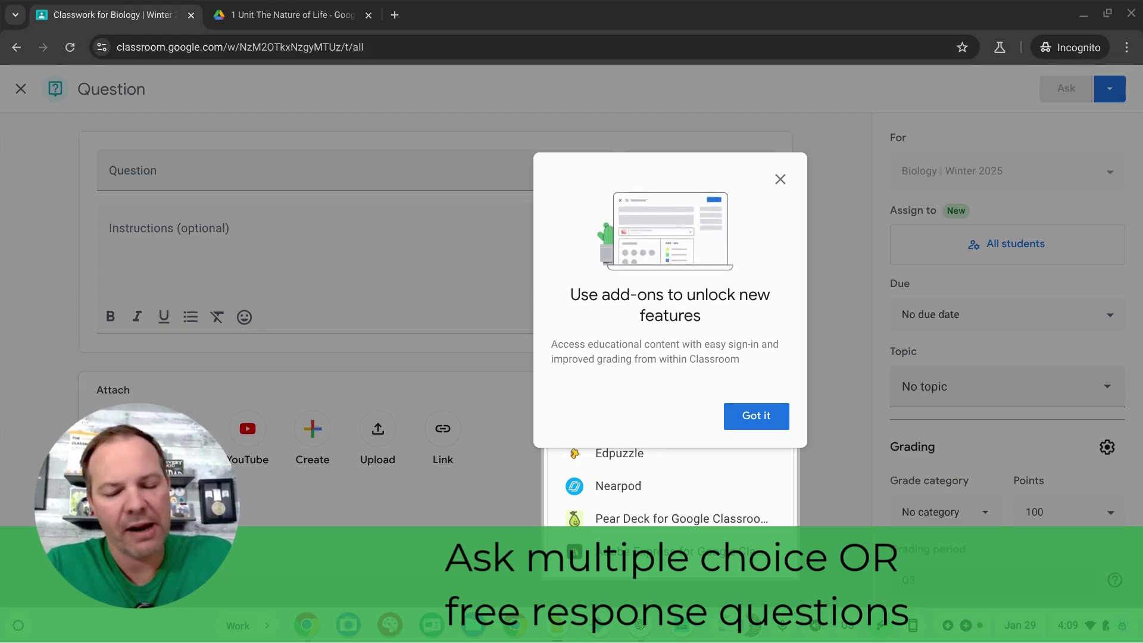
{"action": "left_click", "coordinate": [780, 179]}
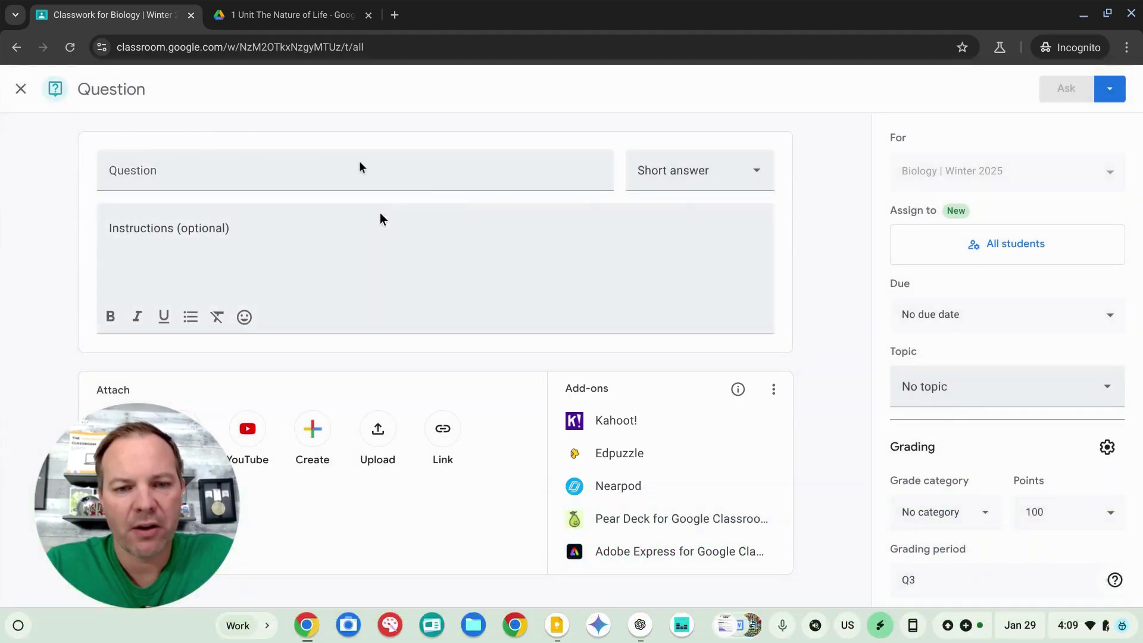
Paste the animal-abilities question and keep its type as Short answer
{"action": "left_click", "coordinate": [360, 173]}
{"action": "type", "text": "If you could have the abilities of any animal, which animal would you choose and why? Think about how the biological traits of this animal help it survive and thrive in its environment."}
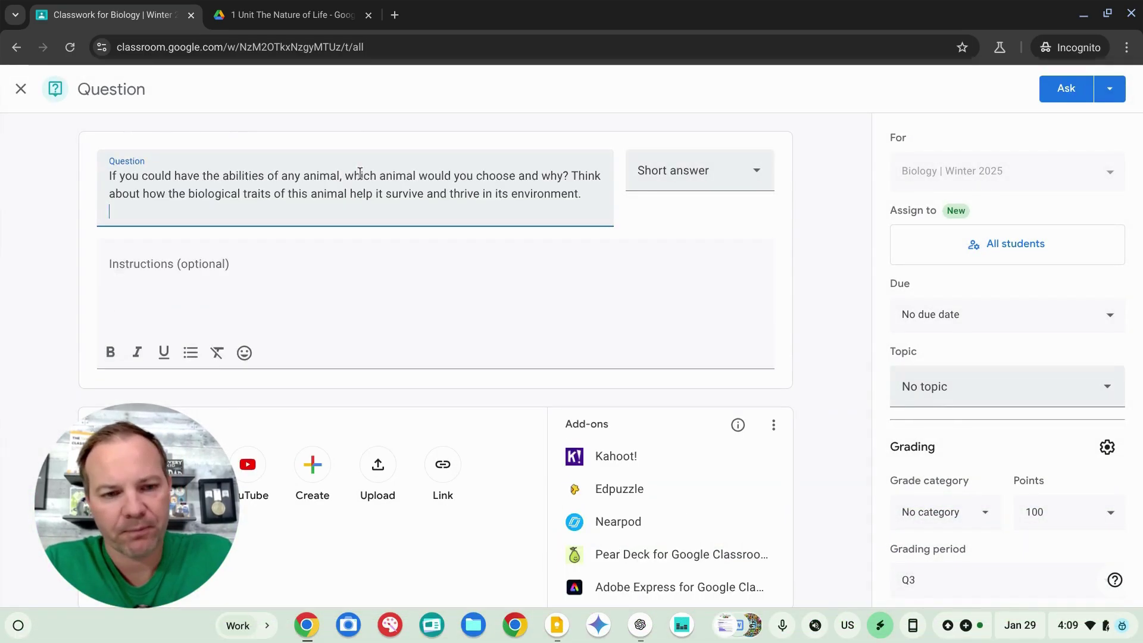
{"action": "left_click", "coordinate": [321, 242]}
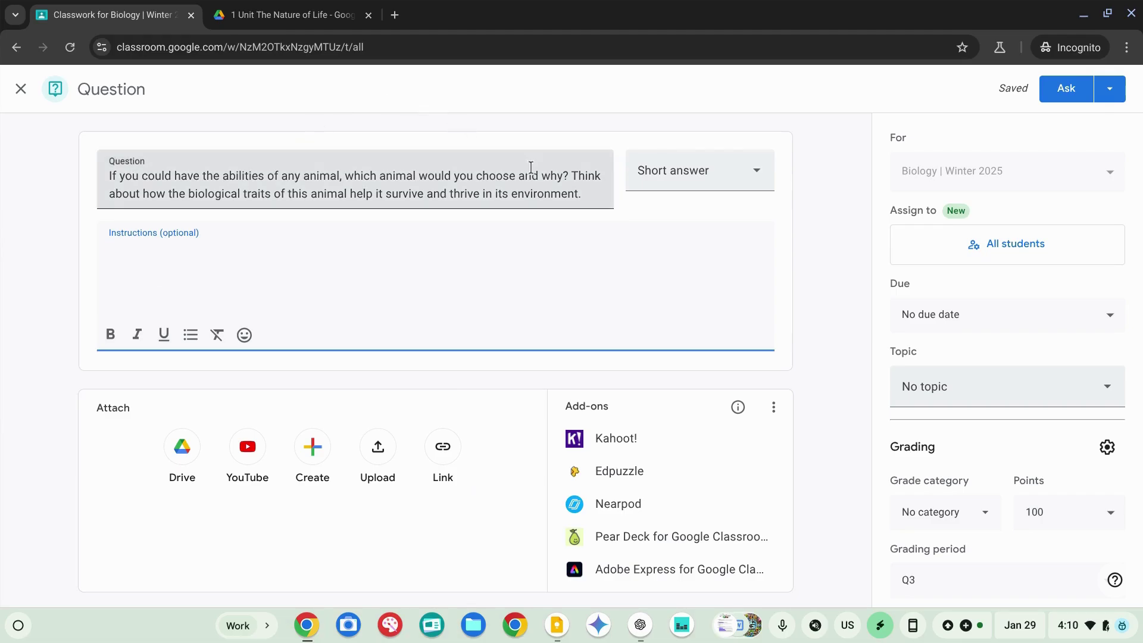
{"action": "left_click", "coordinate": [674, 176]}
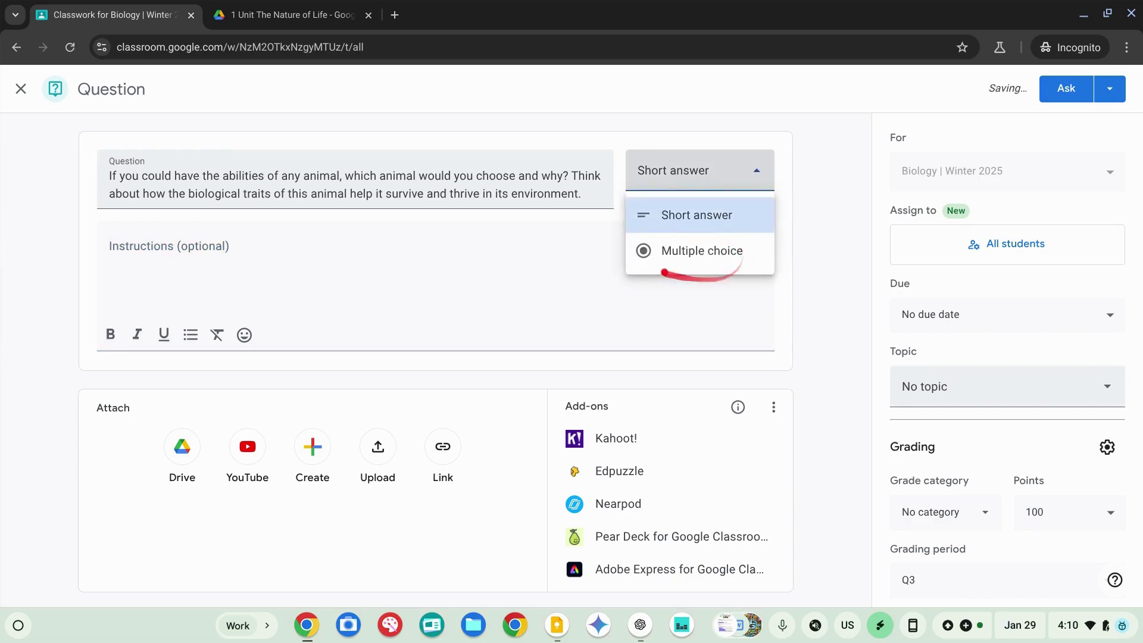
{"action": "left_click", "coordinate": [713, 167]}
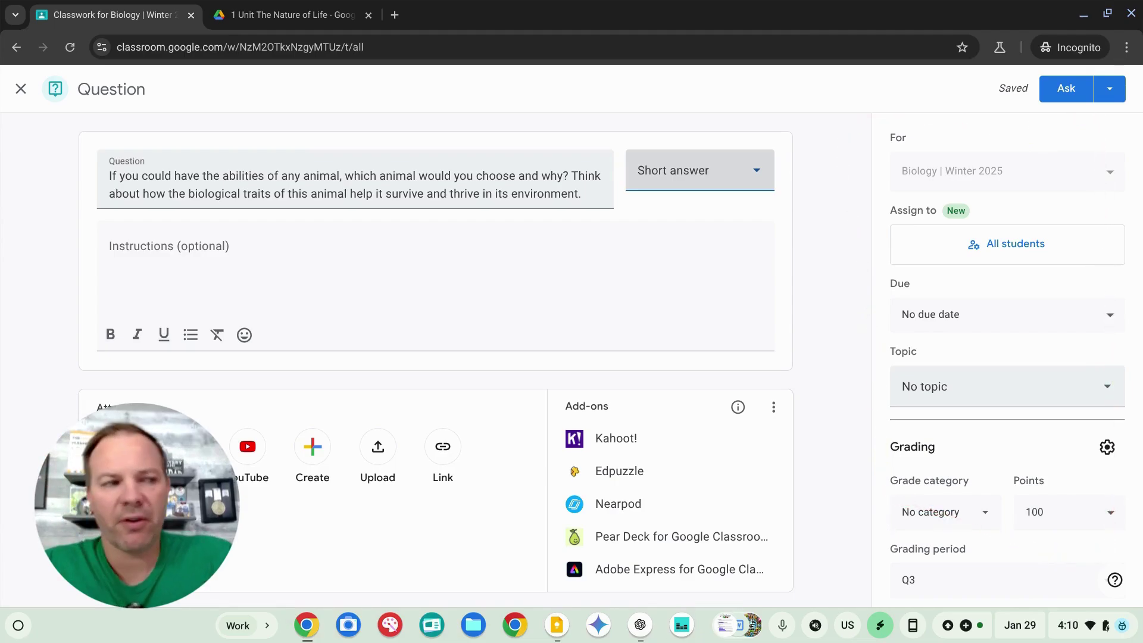
Set the question's due date to Fri, Jan 31 at 12:00 PM
{"action": "left_click", "coordinate": [979, 328]}
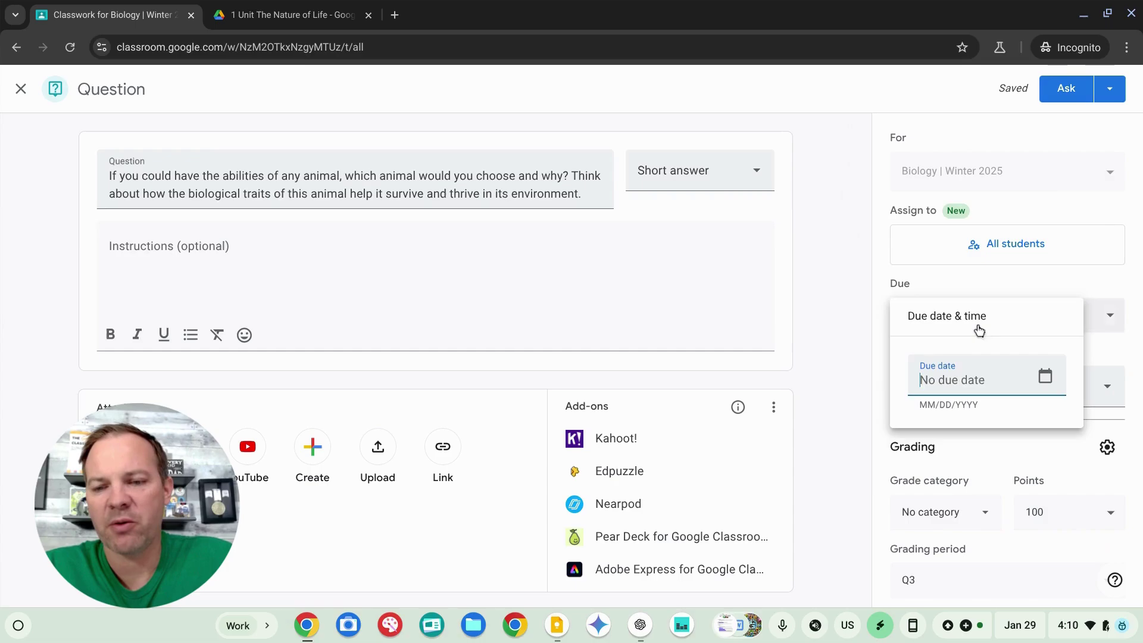
{"action": "left_click", "coordinate": [1046, 376]}
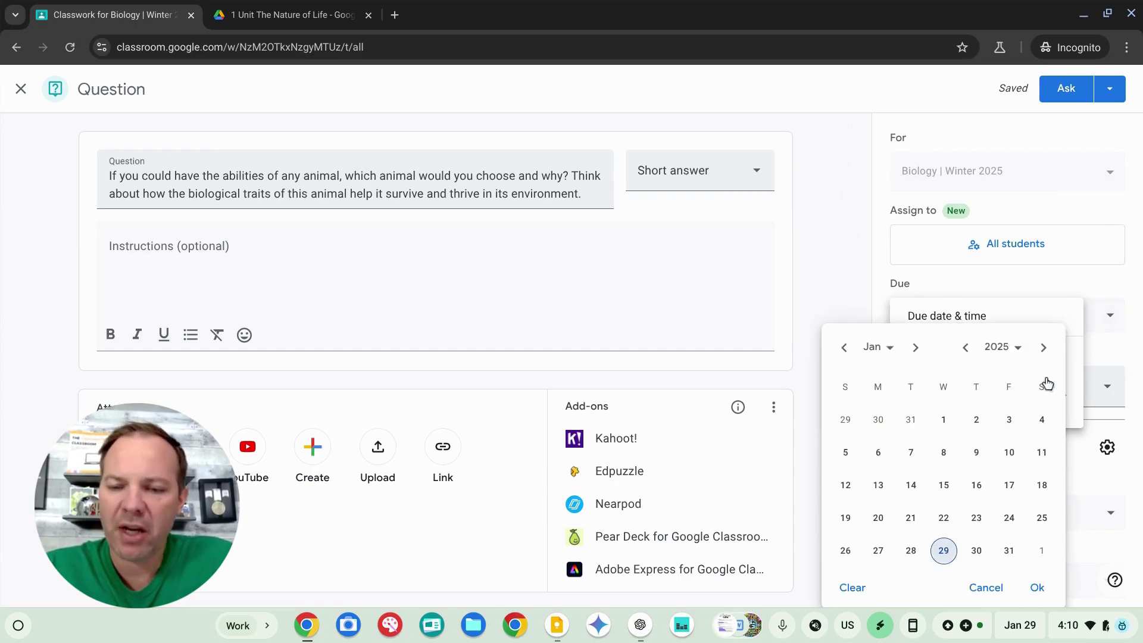
{"action": "left_click", "coordinate": [1009, 549]}
{"action": "left_click", "coordinate": [1035, 585]}
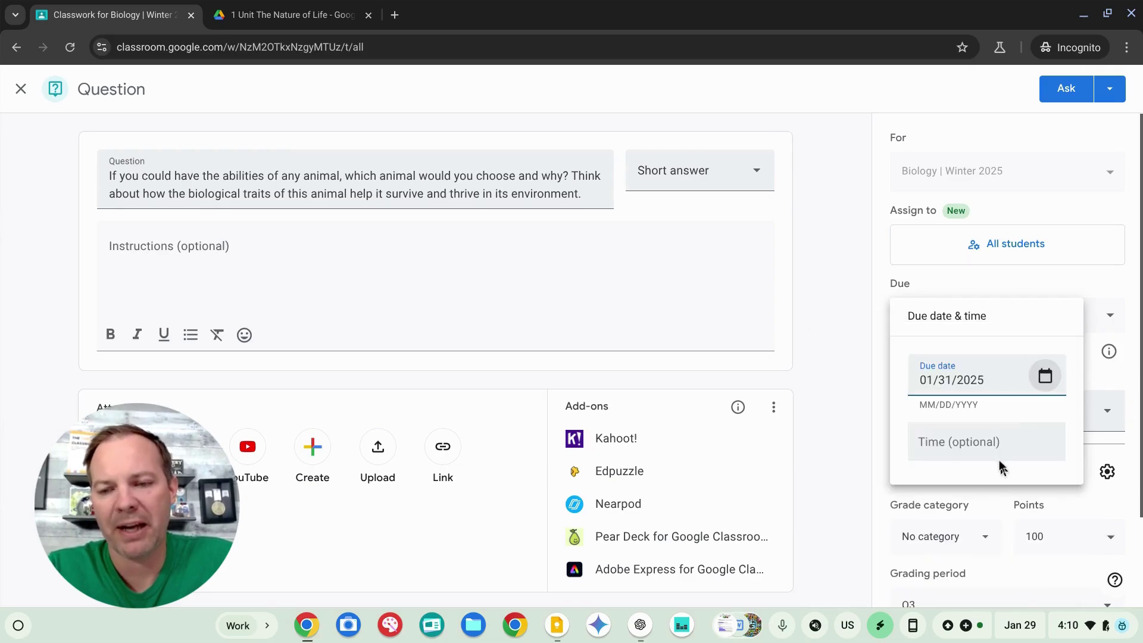
{"action": "left_click", "coordinate": [993, 452]}
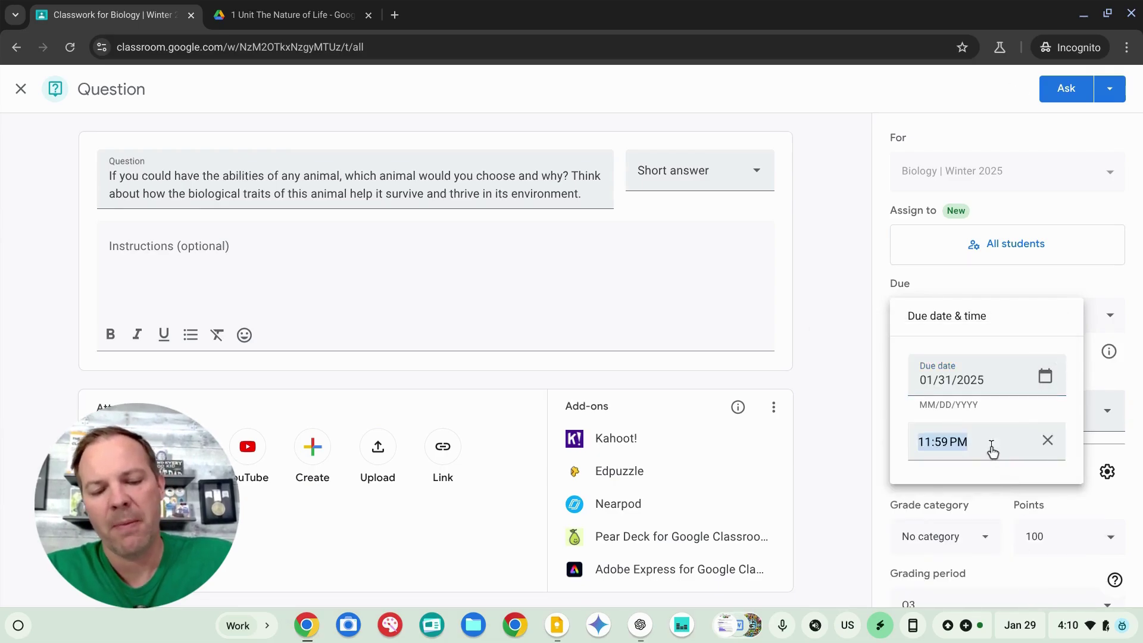
{"action": "type", "text": "12:00 PM"}
{"action": "left_click", "coordinate": [1102, 276]}
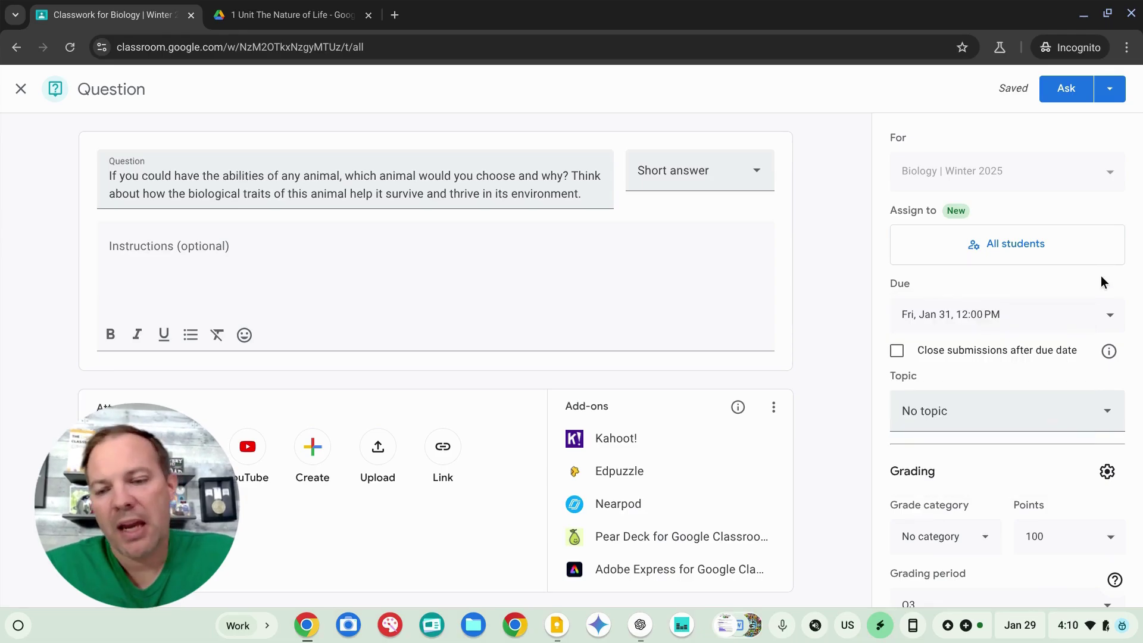
{"action": "scroll", "coordinate": [1066, 359], "scroll_direction": "up", "scroll_amount": 5}
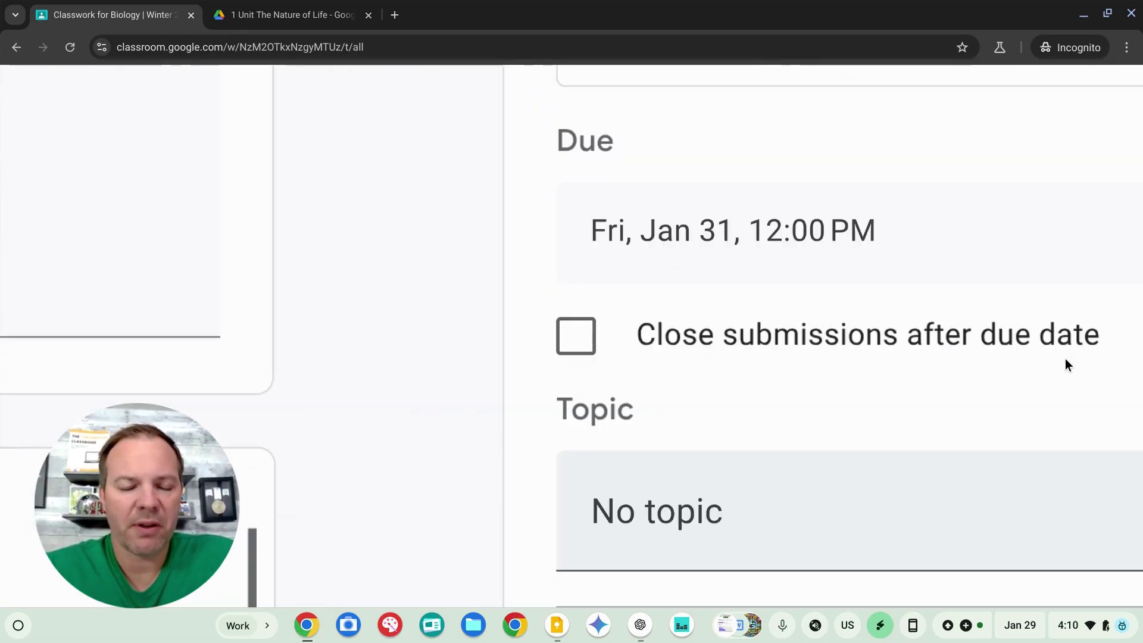
{"action": "scroll", "coordinate": [1066, 359], "scroll_direction": "down", "scroll_amount": 5}
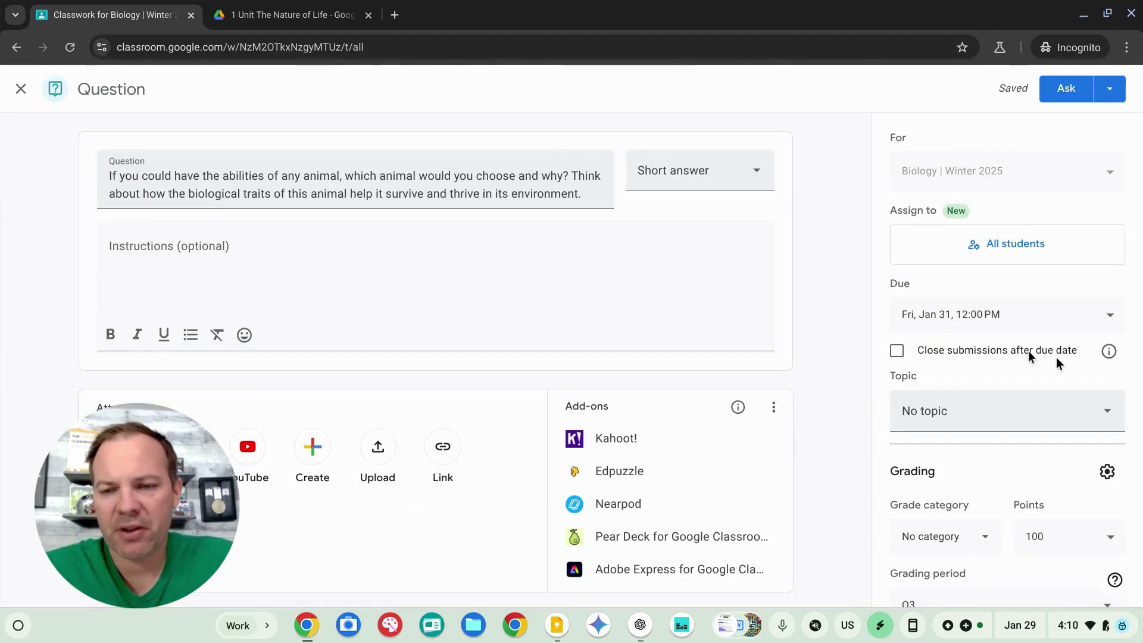
{"action": "scroll", "coordinate": [1029, 357], "scroll_direction": "down", "scroll_amount": 2}
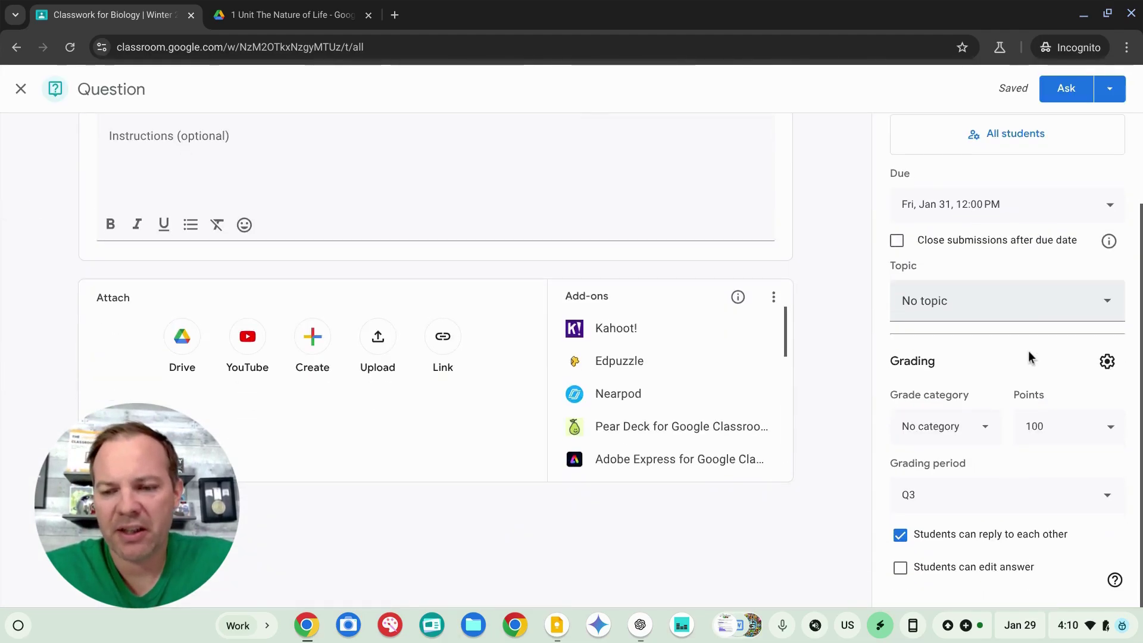
Change the question's point value to 10
{"action": "left_click", "coordinate": [1035, 422]}
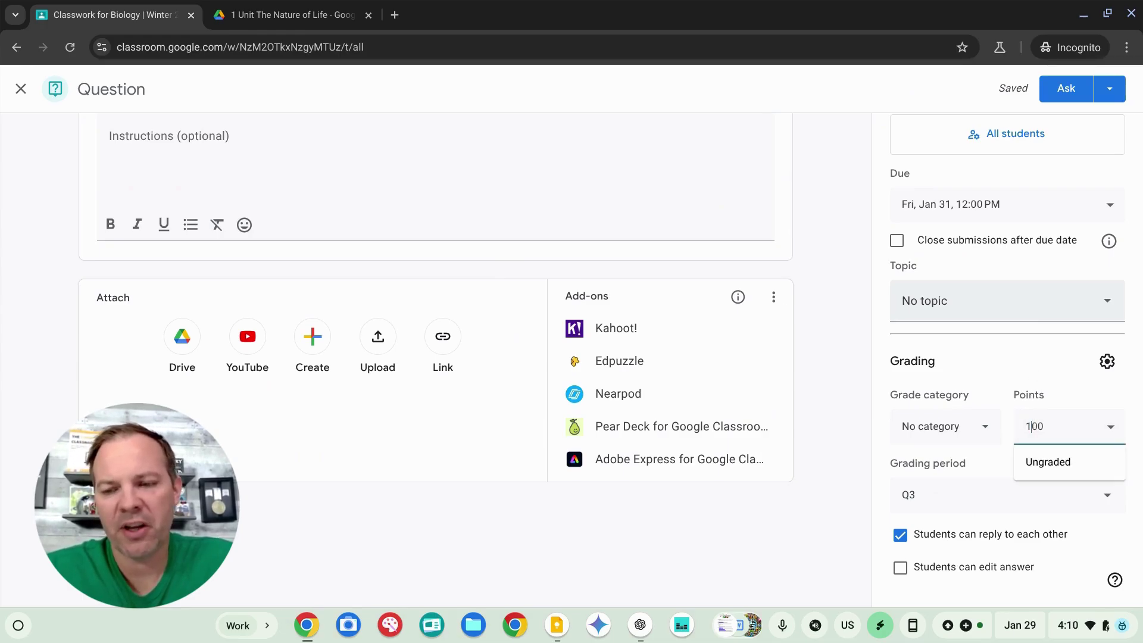
{"action": "left_click", "coordinate": [1045, 337]}
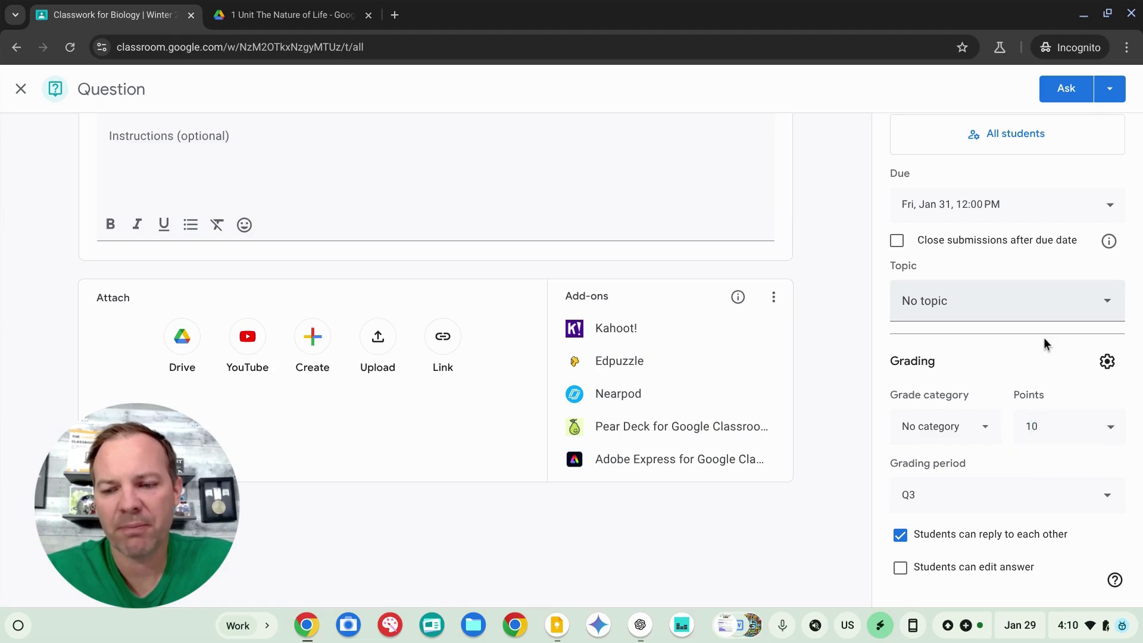
{"action": "scroll", "coordinate": [1042, 352], "scroll_direction": "up", "scroll_amount": 2}
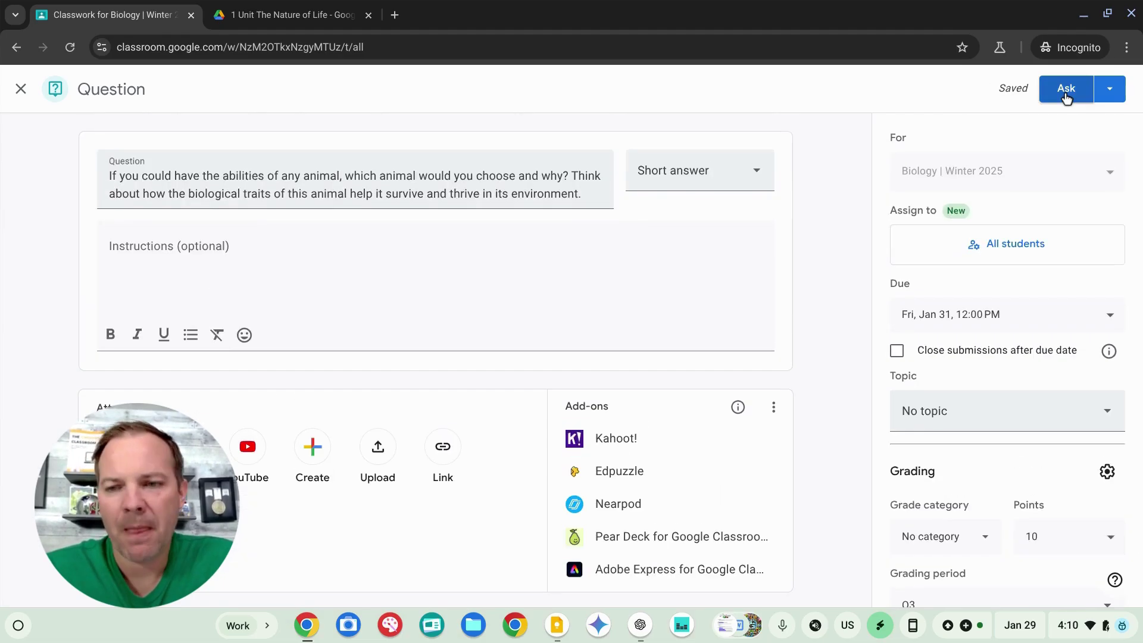
Schedule the question for tomorrow at 8:00 AM, proceeding without a grade category
{"action": "left_click", "coordinate": [1111, 95]}
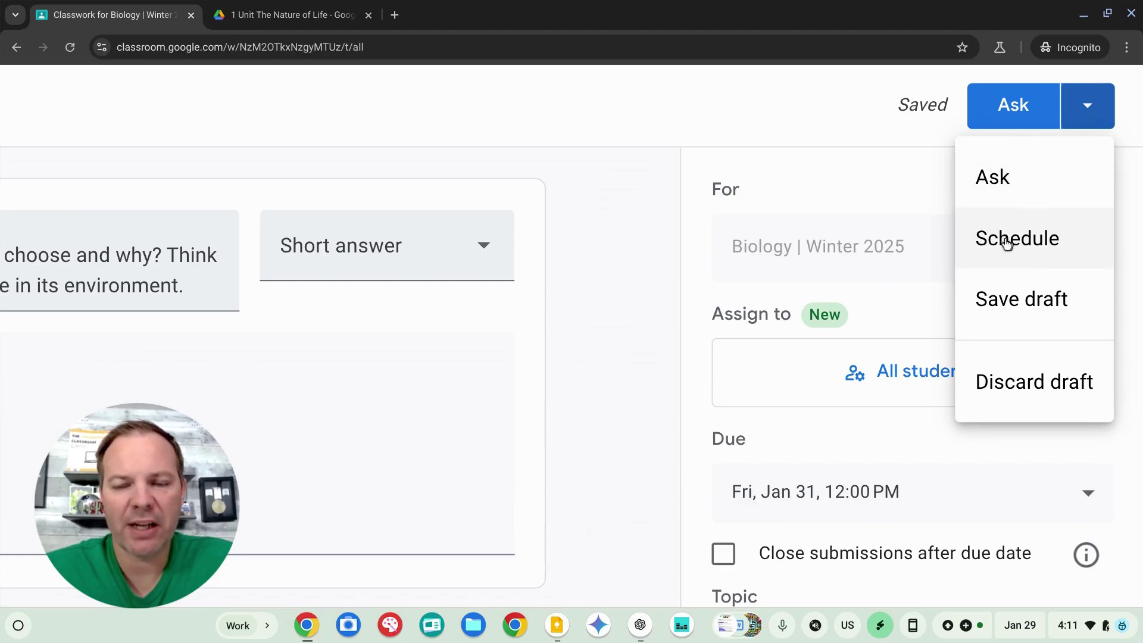
{"action": "left_click", "coordinate": [1008, 239]}
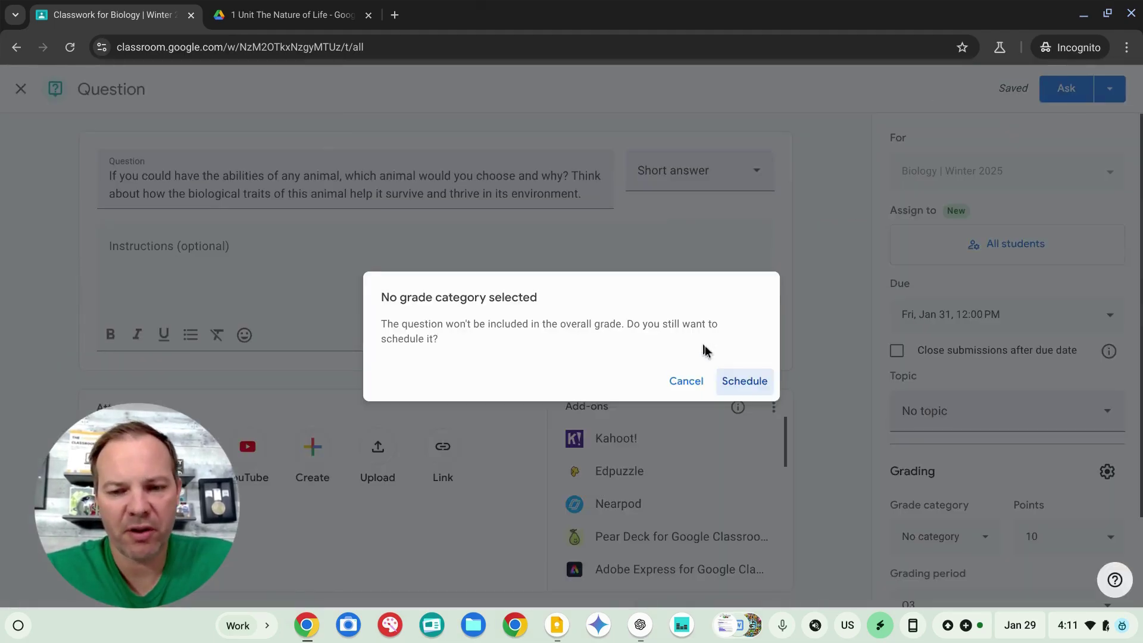
{"action": "left_click", "coordinate": [463, 584]}
{"action": "left_click", "coordinate": [657, 424]}
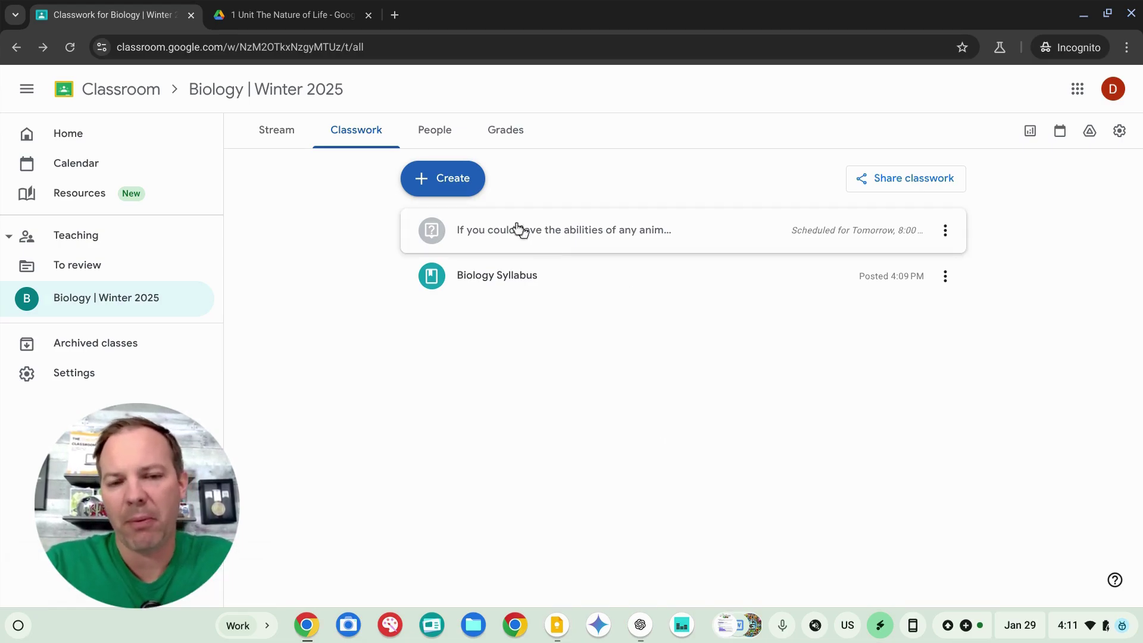
Start a new assignment and paste the welcome paragraph as its instructions
{"action": "left_click", "coordinate": [454, 177]}
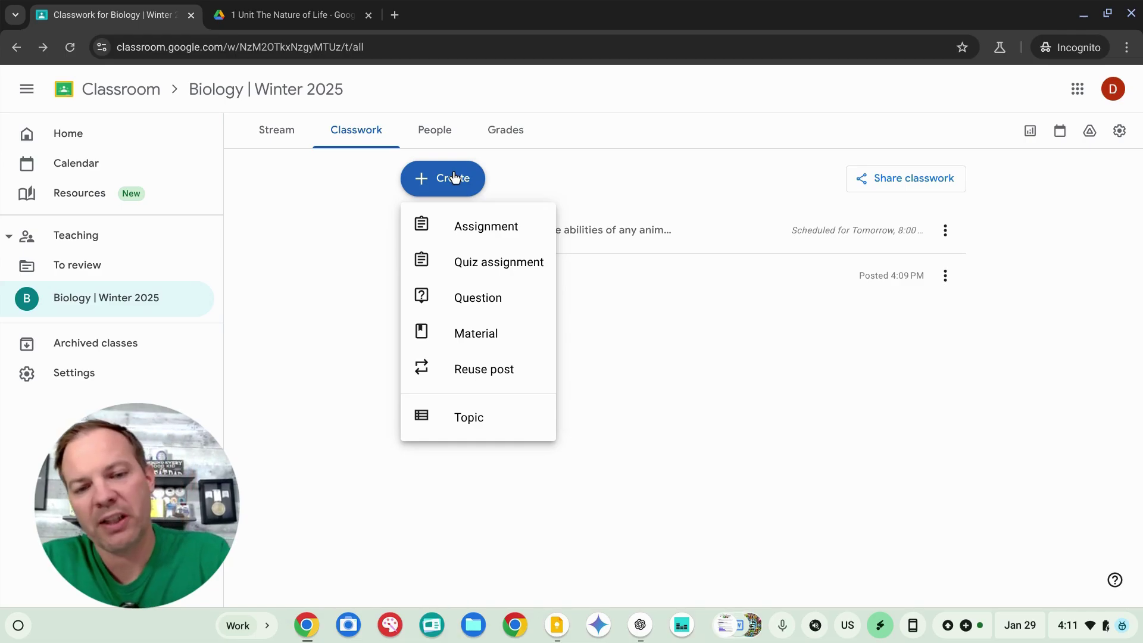
{"action": "left_click", "coordinate": [464, 226]}
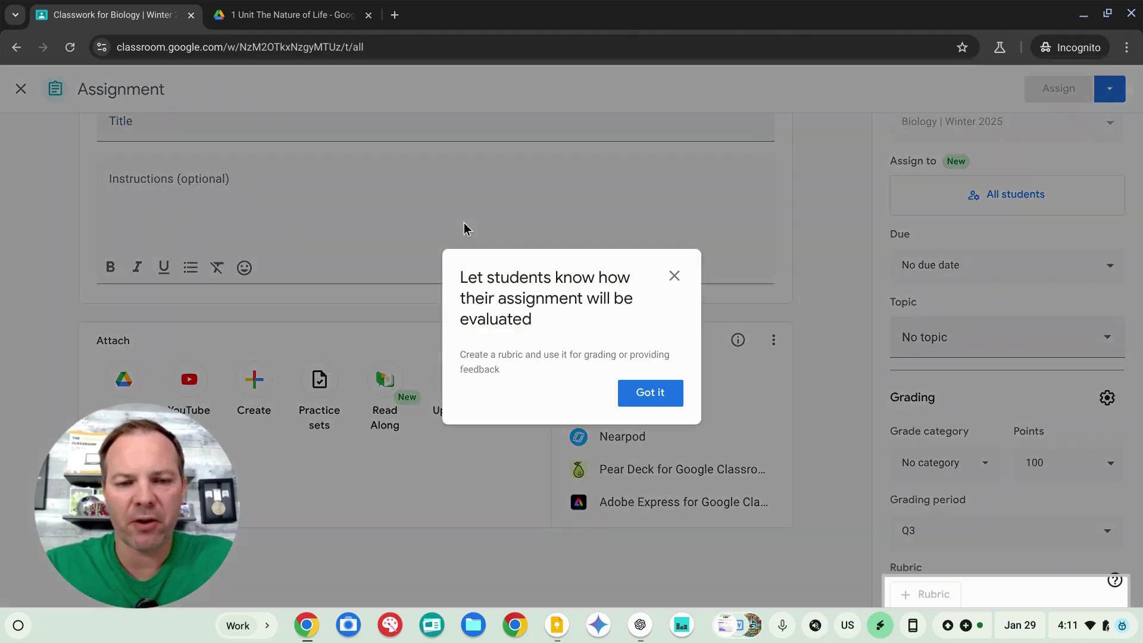
{"action": "left_click", "coordinate": [674, 275]}
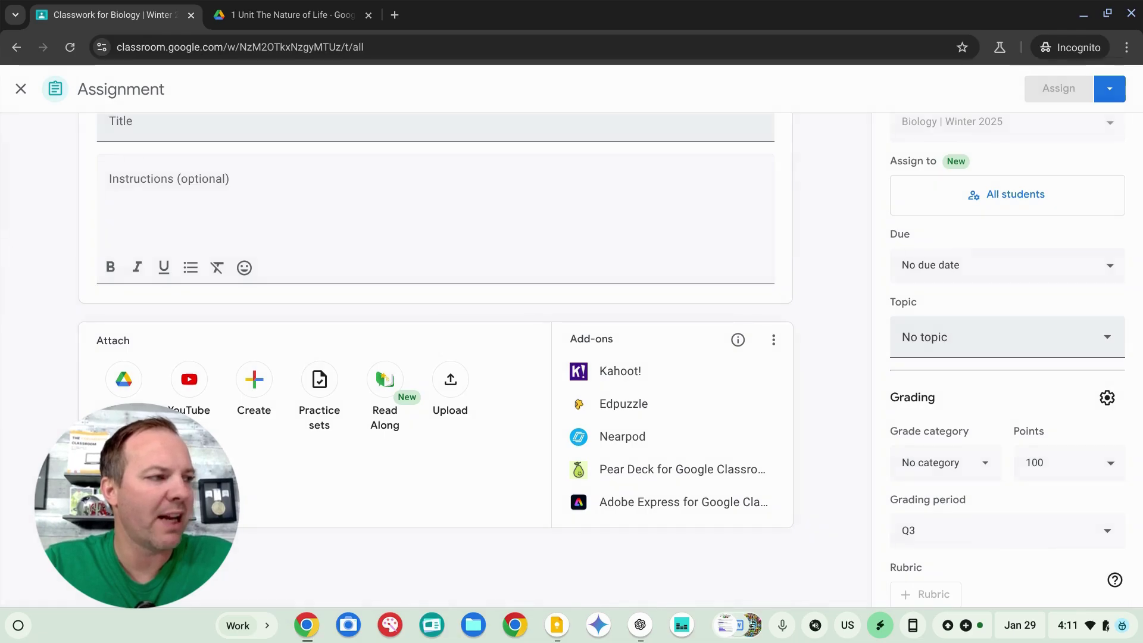
{"action": "left_click", "coordinate": [174, 179]}
{"action": "type", "text": "Welcome to your first scientific exploration! This assignment will introduce you to the scientific method, a foundational process used by scientists to expand our understanding of the natural world. You'll have the opportunity to become a scientist in your own right by conducting an experiment to answer a question that piques your curiosity. By applying the steps of the scientific method, you'll develop critical thinking and analytical skills while uncovering new insights. Get ready to hypothesize, experiment, and discover—your scientific journey begins now!"}
Title the assignment 'Scientific Method'
{"action": "scroll", "coordinate": [173, 181], "scroll_direction": "up", "scroll_amount": 1}
{"action": "left_click", "coordinate": [174, 181]}
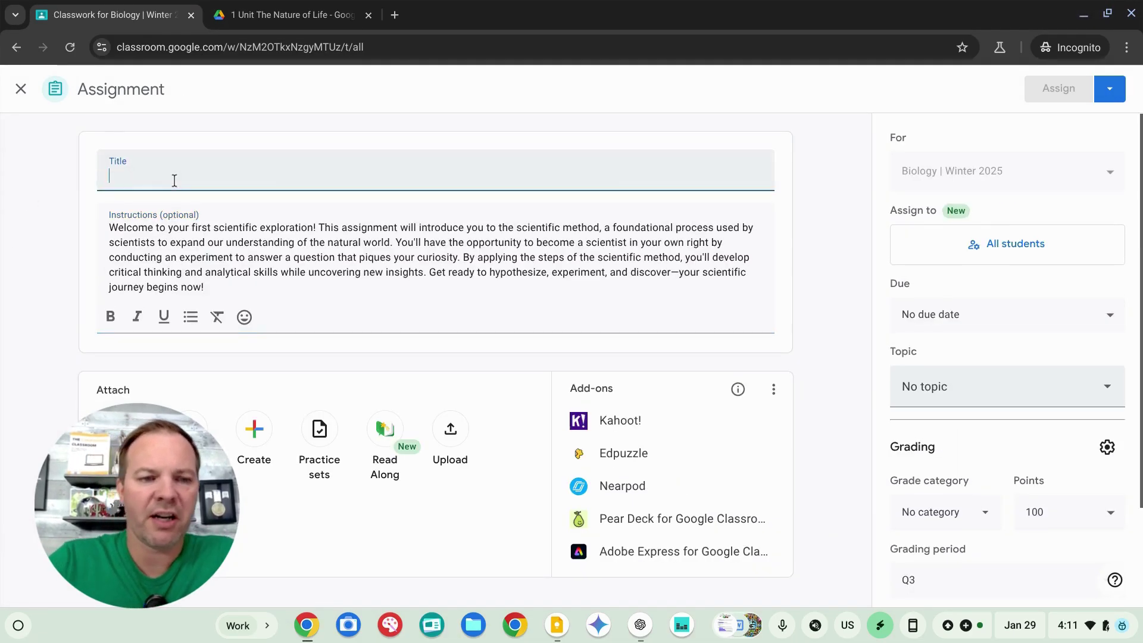
{"action": "type", "text": "Scientific Method"}
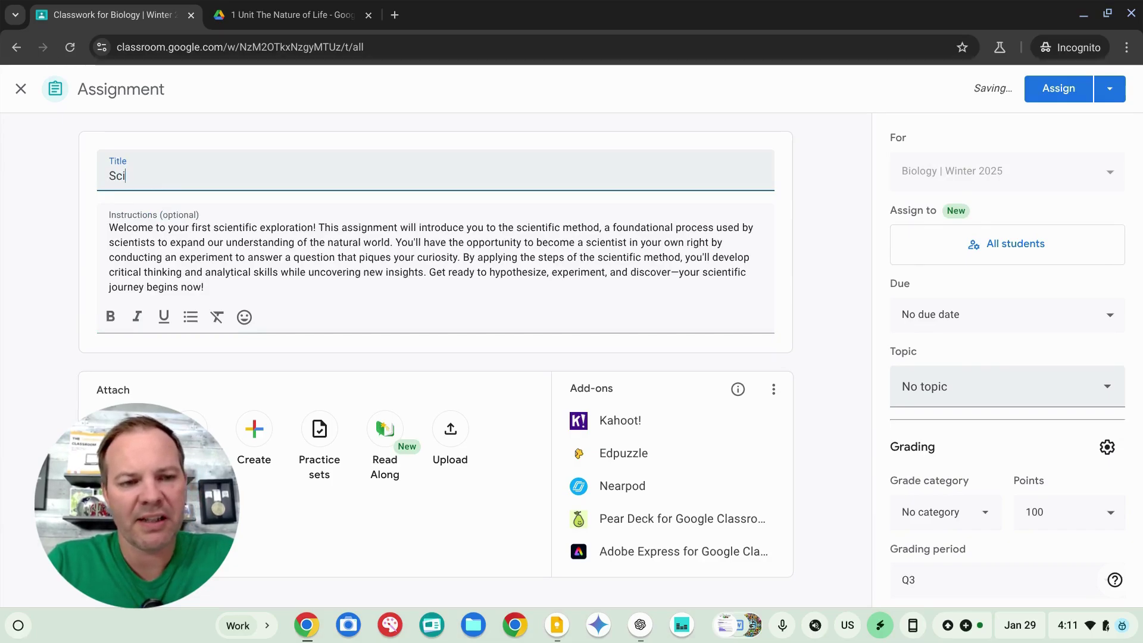
{"action": "left_click", "coordinate": [91, 202]}
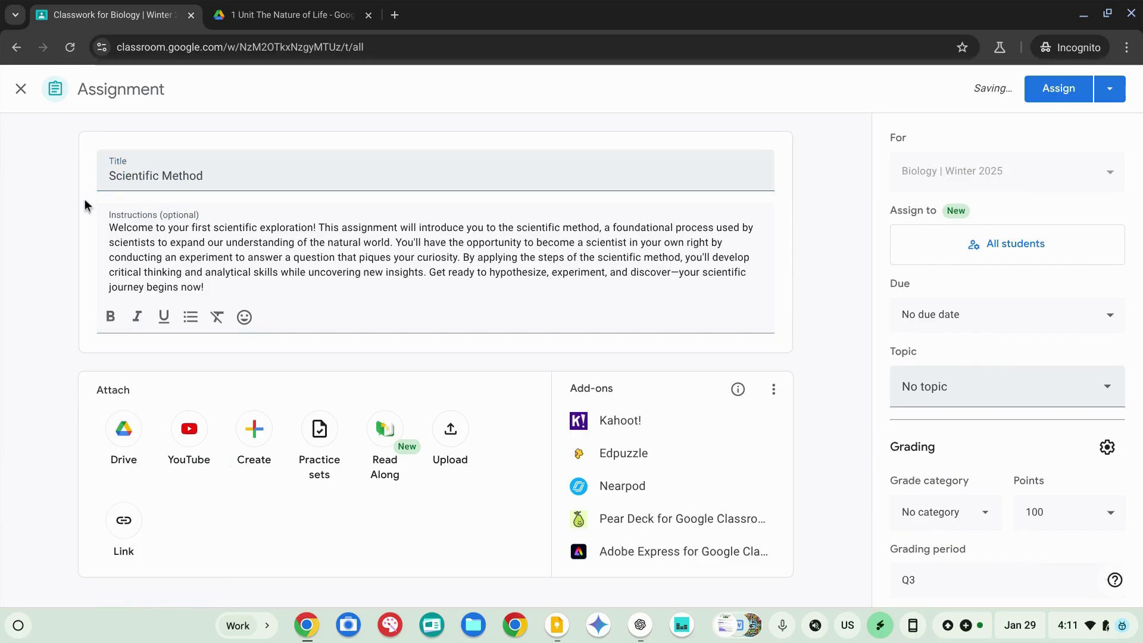
Attach 'Scientific Method Practice Questions.rtf' from Drive after searching 'scientific method'
{"action": "left_click", "coordinate": [124, 430]}
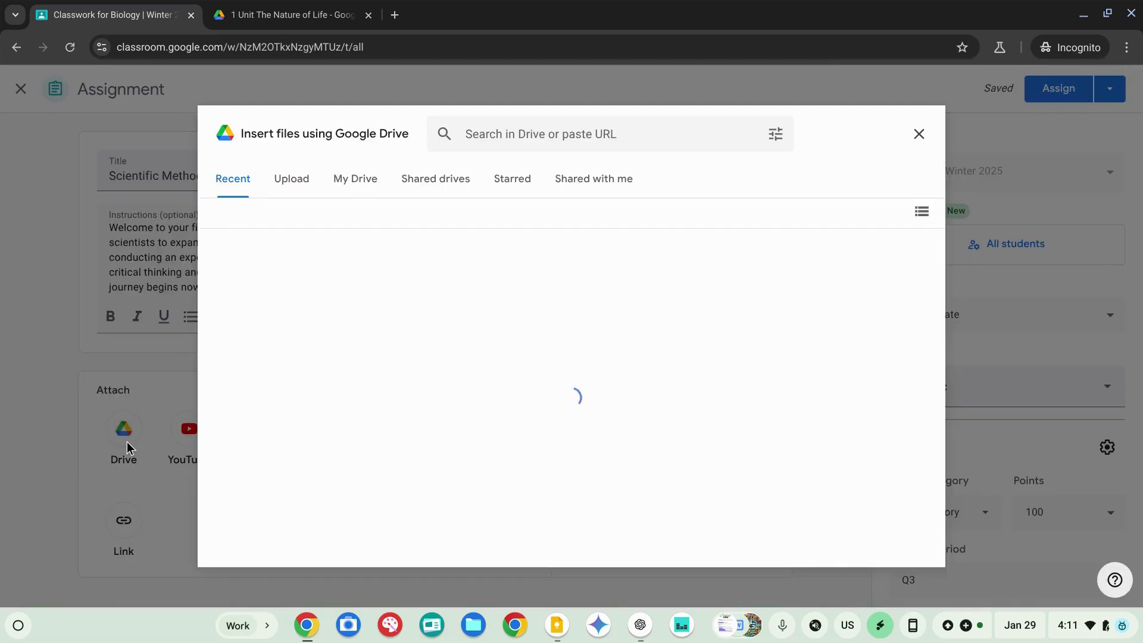
{"action": "type", "text": "scientific method"}
{"action": "key", "text": "Return"}
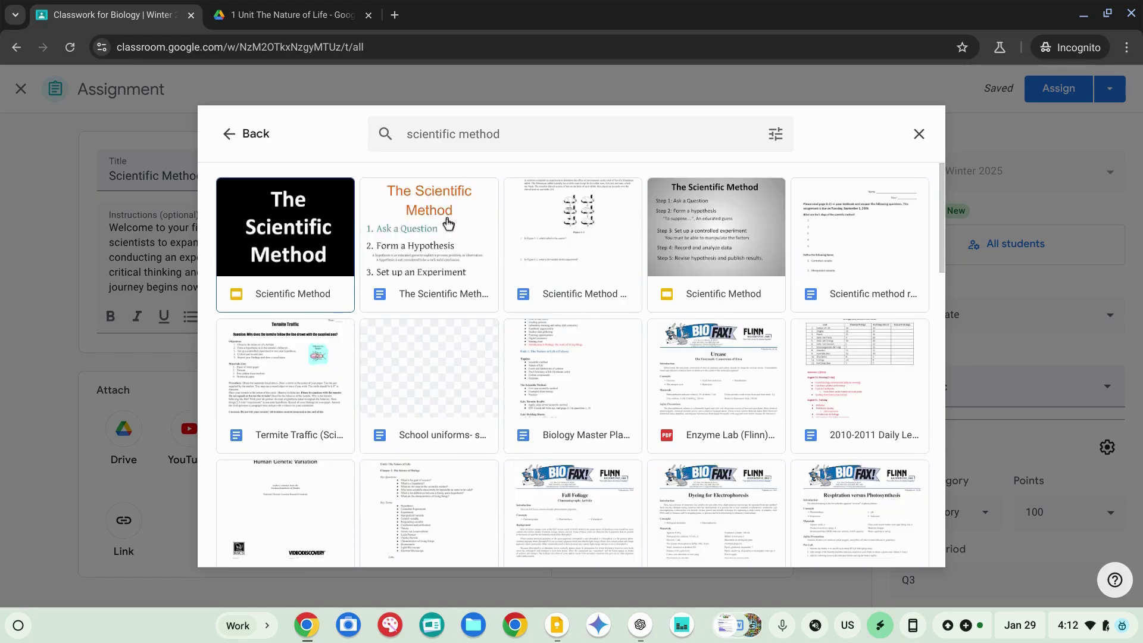
{"action": "left_click", "coordinate": [620, 207]}
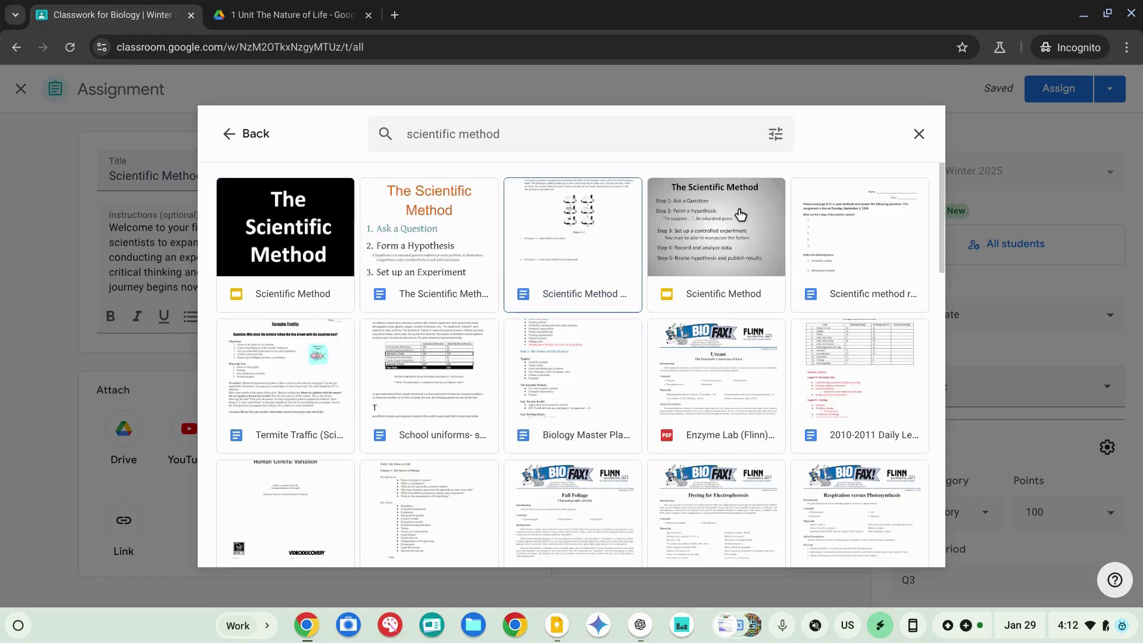
{"action": "left_click", "coordinate": [674, 225]}
{"action": "left_click", "coordinate": [655, 230]}
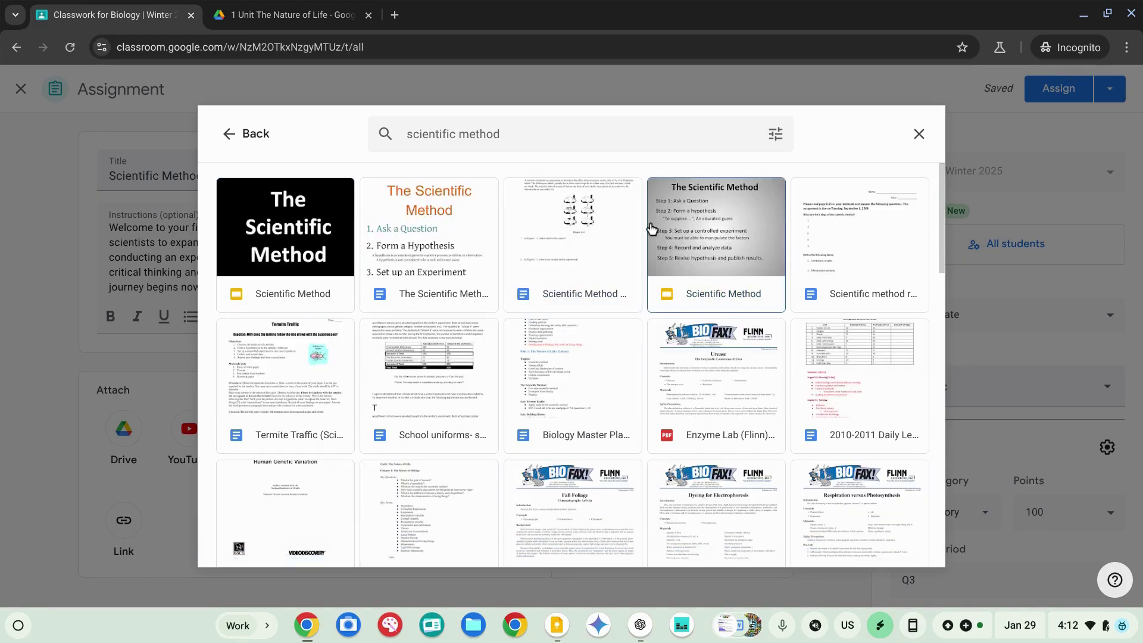
{"action": "left_click", "coordinate": [609, 229]}
{"action": "left_click", "coordinate": [903, 547]}
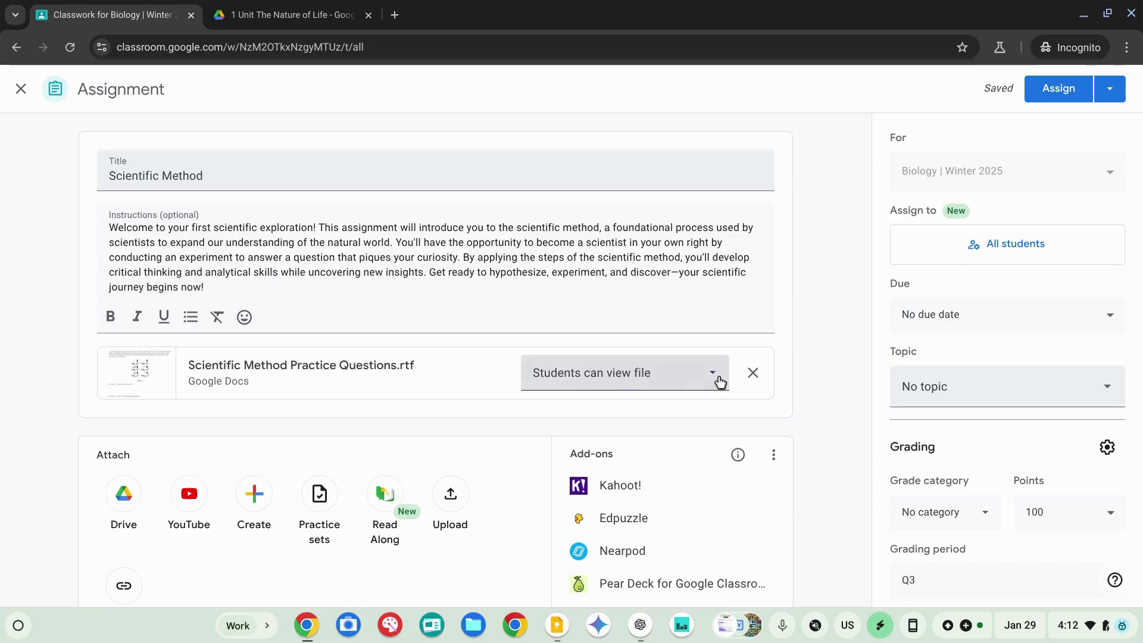
Set the attachment to 'Make a copy for each student' and assign without a grade category
{"action": "left_click", "coordinate": [720, 381]}
{"action": "scroll", "coordinate": [718, 468], "scroll_direction": "up", "scroll_amount": 5}
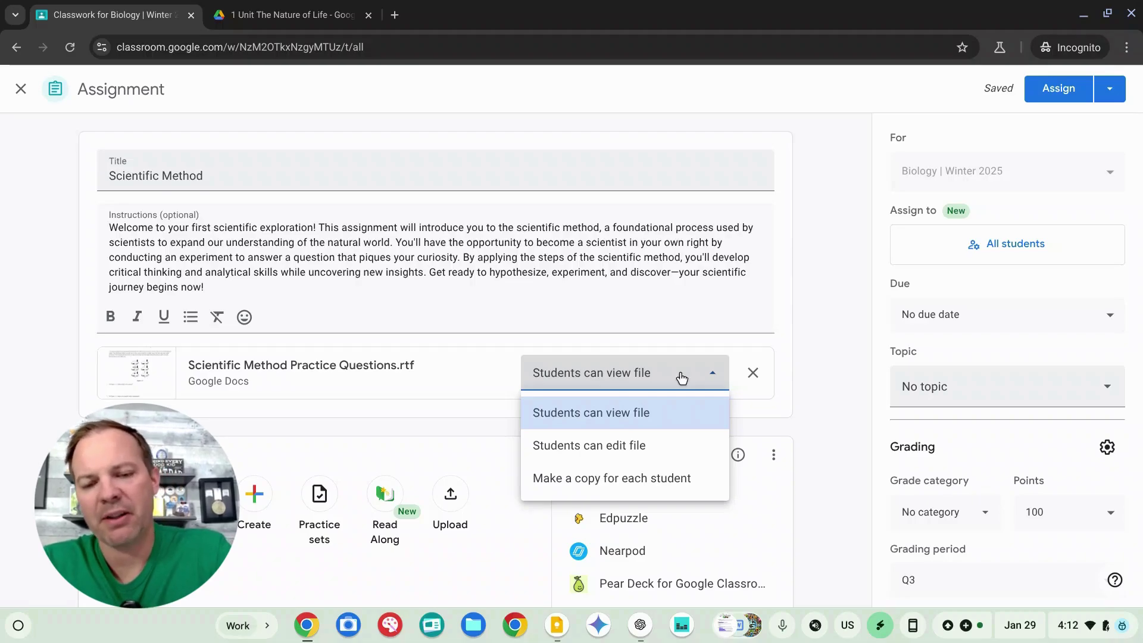
{"action": "left_click", "coordinate": [653, 478]}
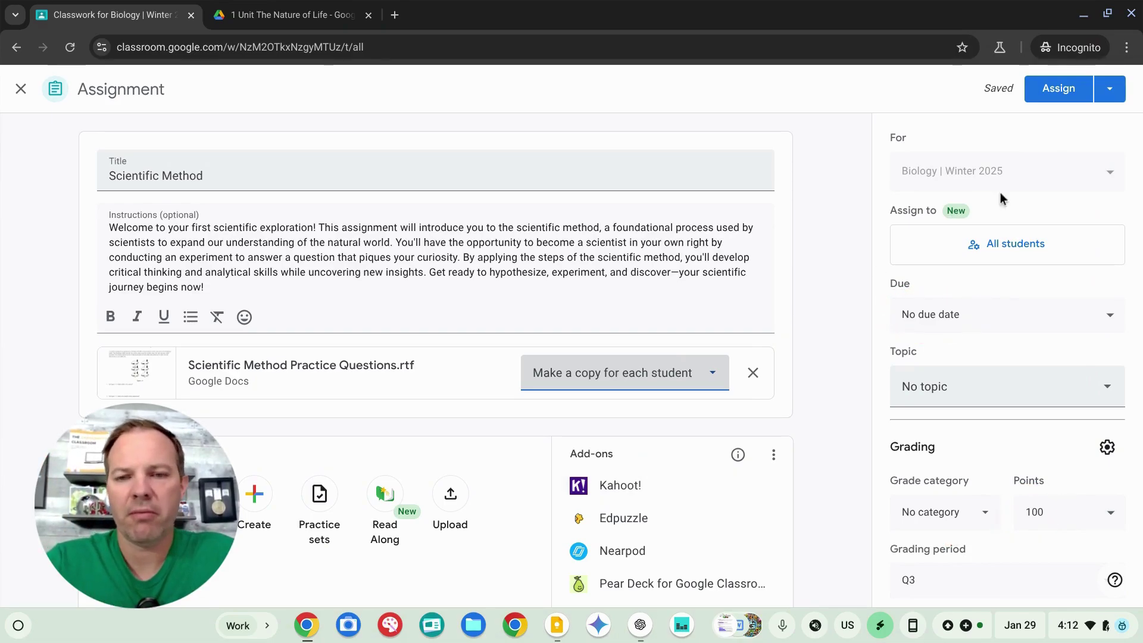
{"action": "left_click", "coordinate": [1048, 98]}
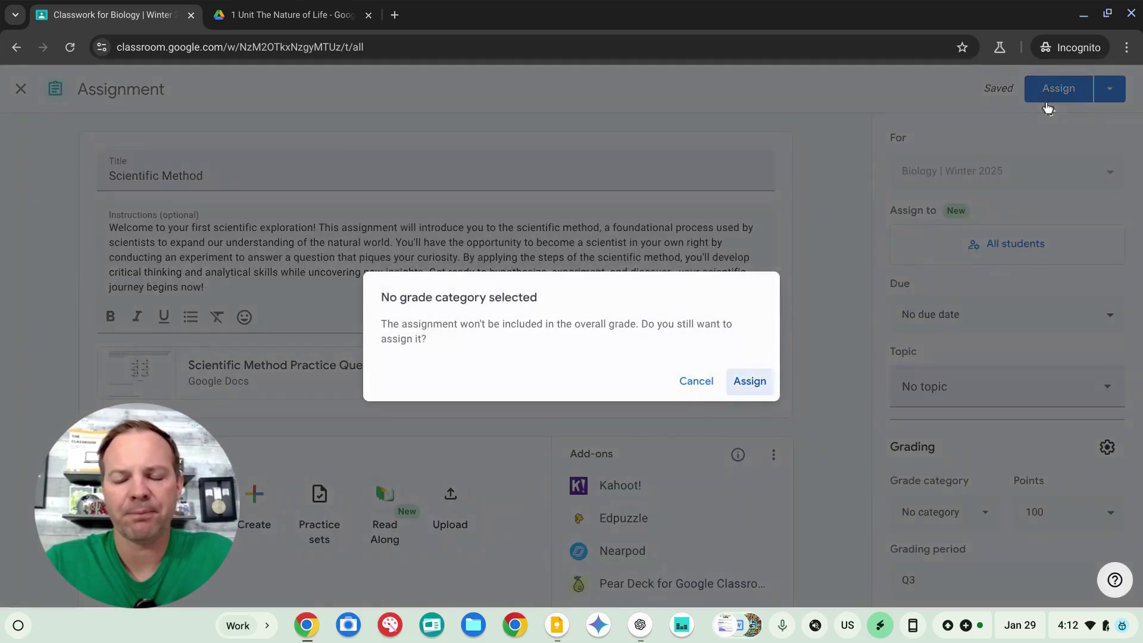
{"action": "left_click", "coordinate": [745, 379]}
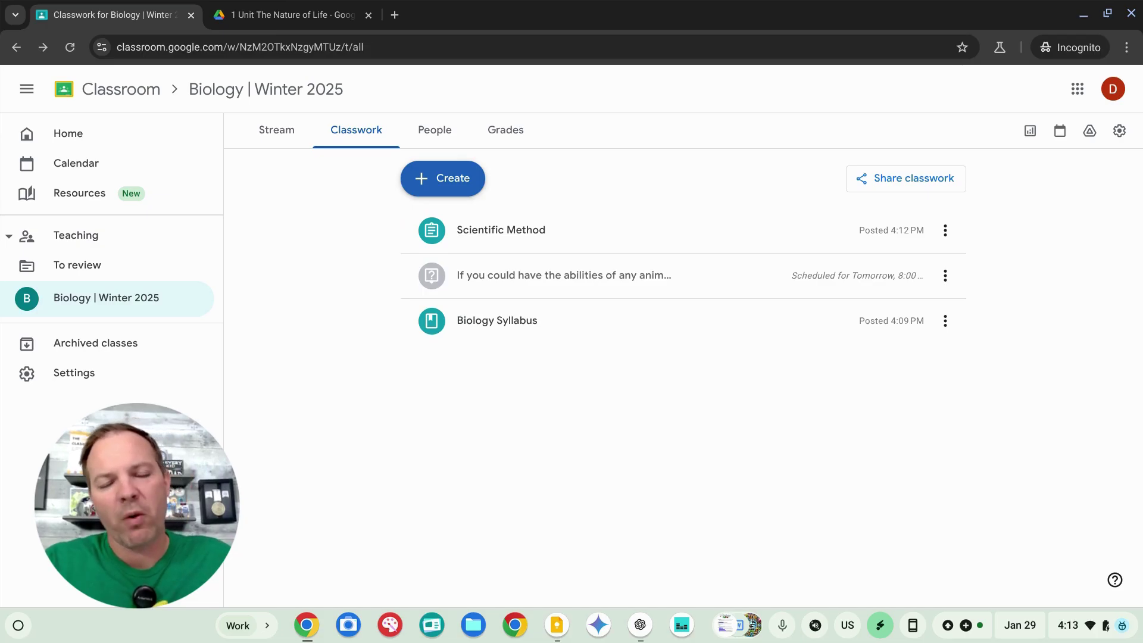
Create a 'Unit 1' topic and move the Biology Syllabus into it
{"action": "left_click", "coordinate": [458, 189]}
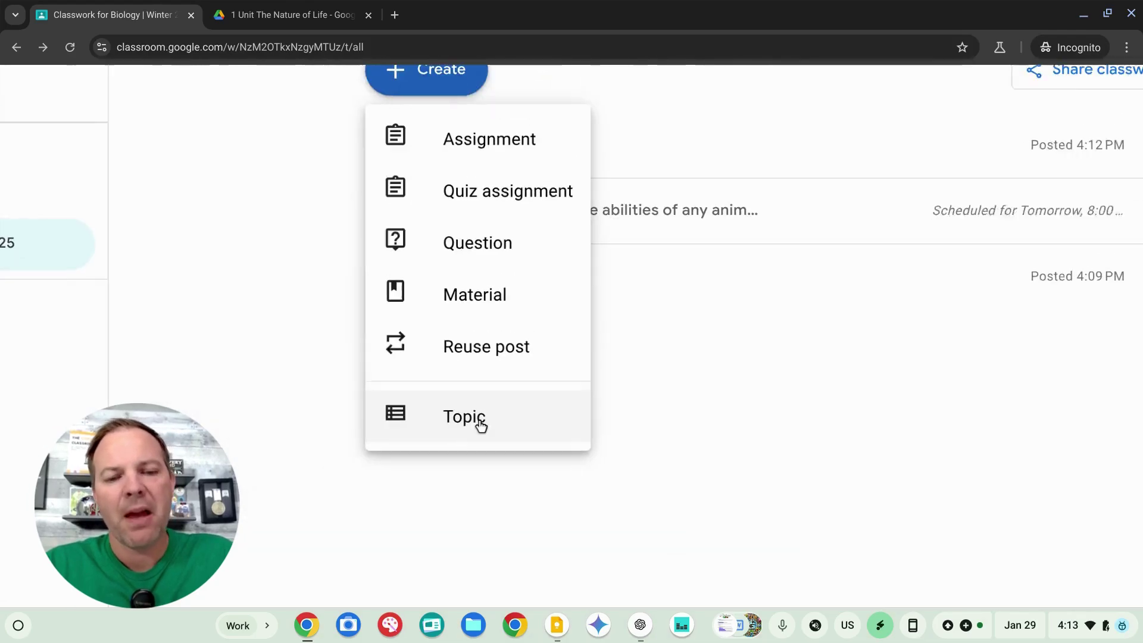
{"action": "left_click", "coordinate": [480, 424]}
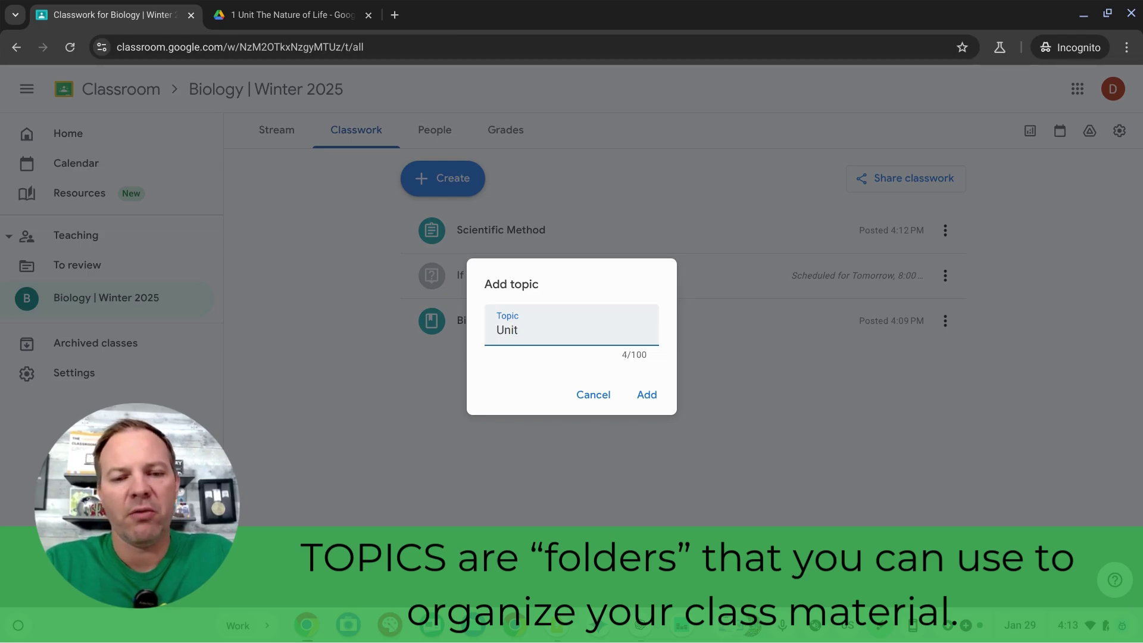
{"action": "left_click", "coordinate": [653, 397]}
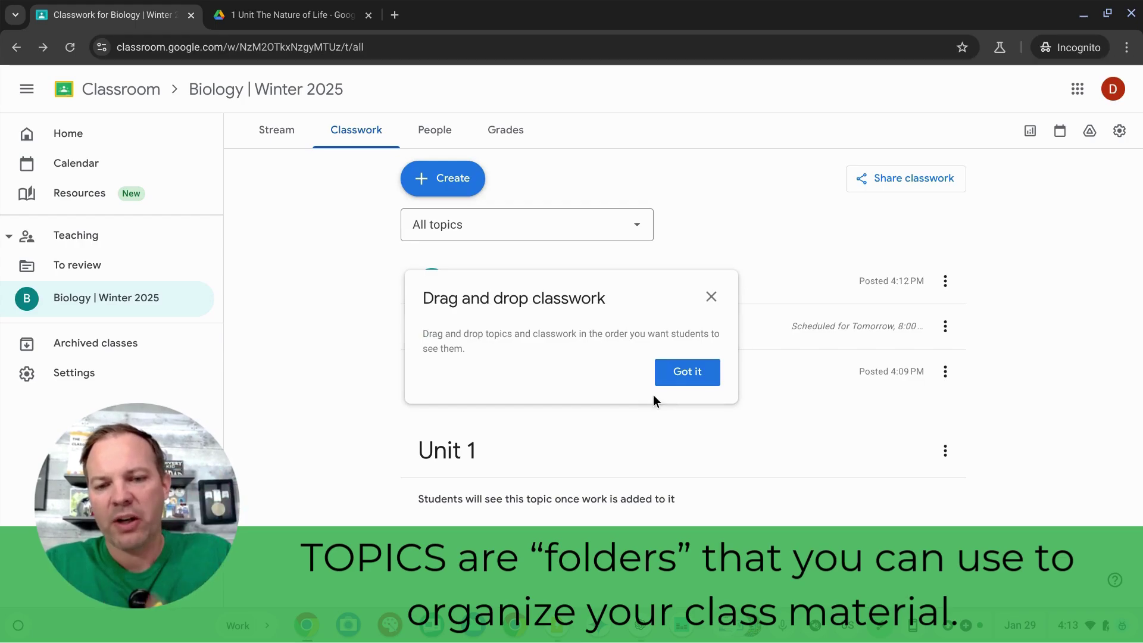
{"action": "left_click", "coordinate": [711, 297]}
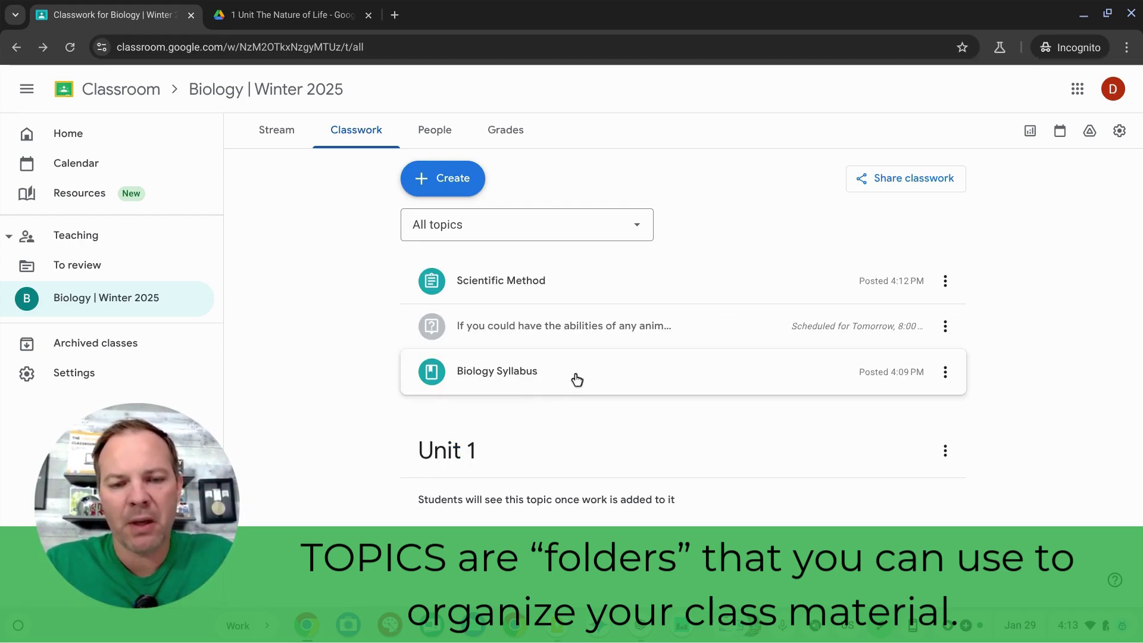
{"action": "left_click_drag", "start_coordinate": [574, 377], "coordinate": [569, 467]}
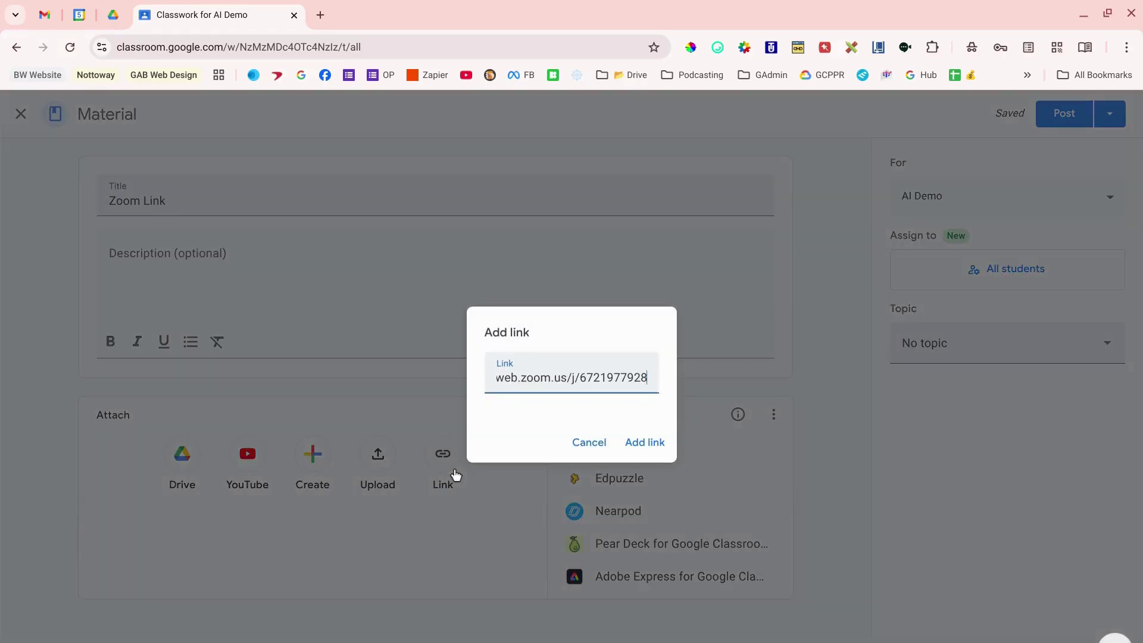
Attach the Zoom meeting link, post the Zoom Link material, and open the class Drive folder
{"action": "left_click", "coordinate": [644, 442]}
{"action": "left_click", "coordinate": [1059, 120]}
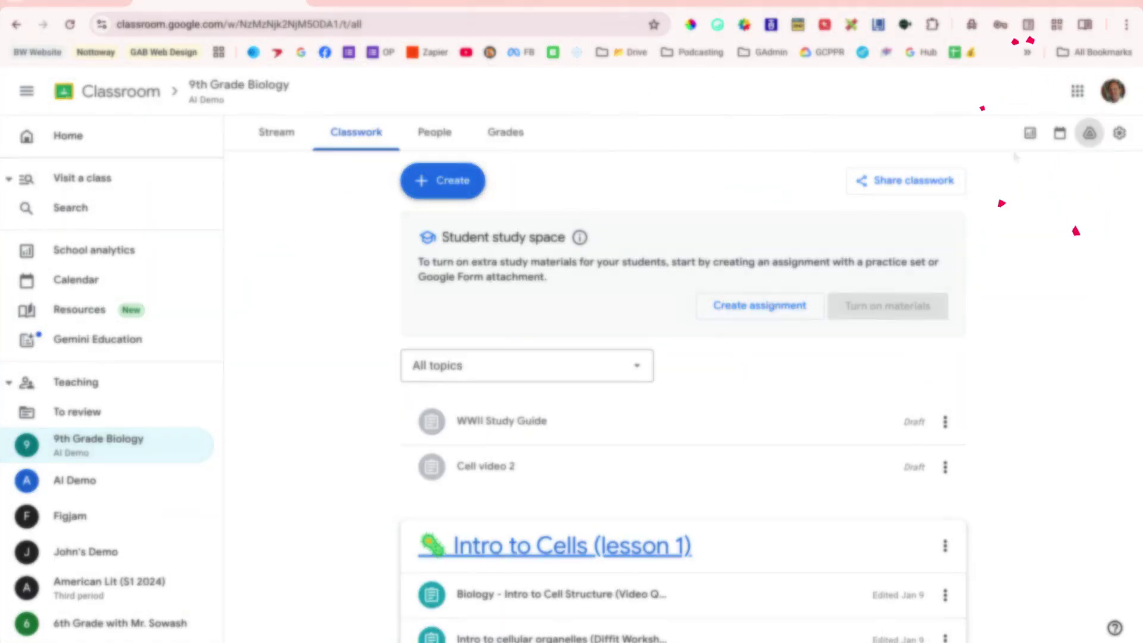
{"action": "left_click", "coordinate": [1086, 142]}
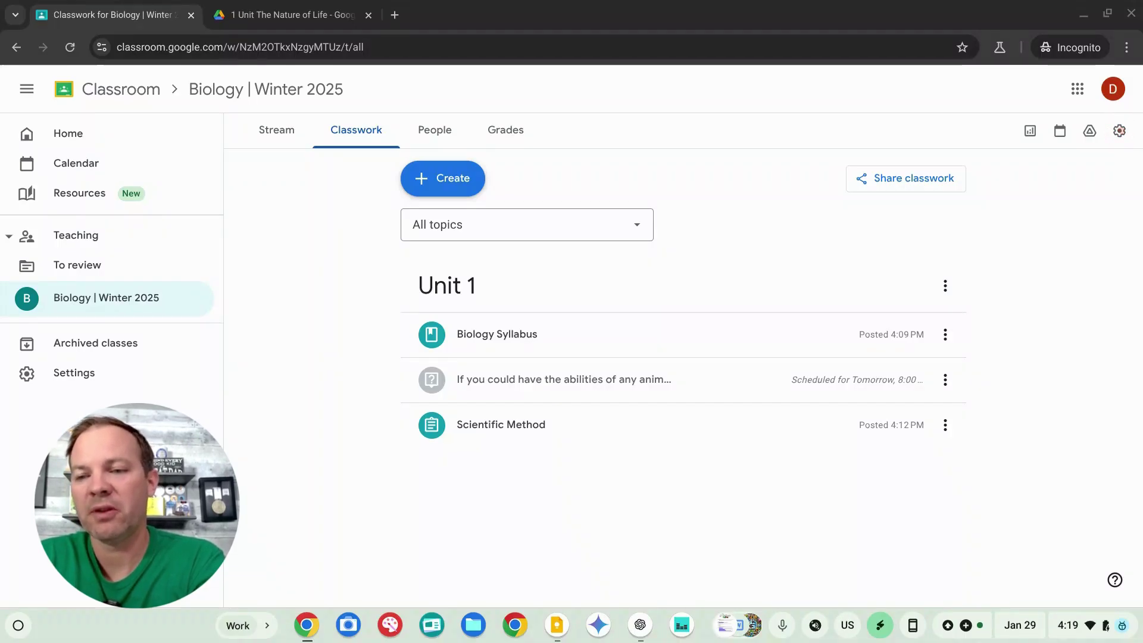
Set Stream to 'Only teachers can post or comment' and Classwork on the Stream to 'Hide notifications'
{"action": "left_click", "coordinate": [1120, 131]}
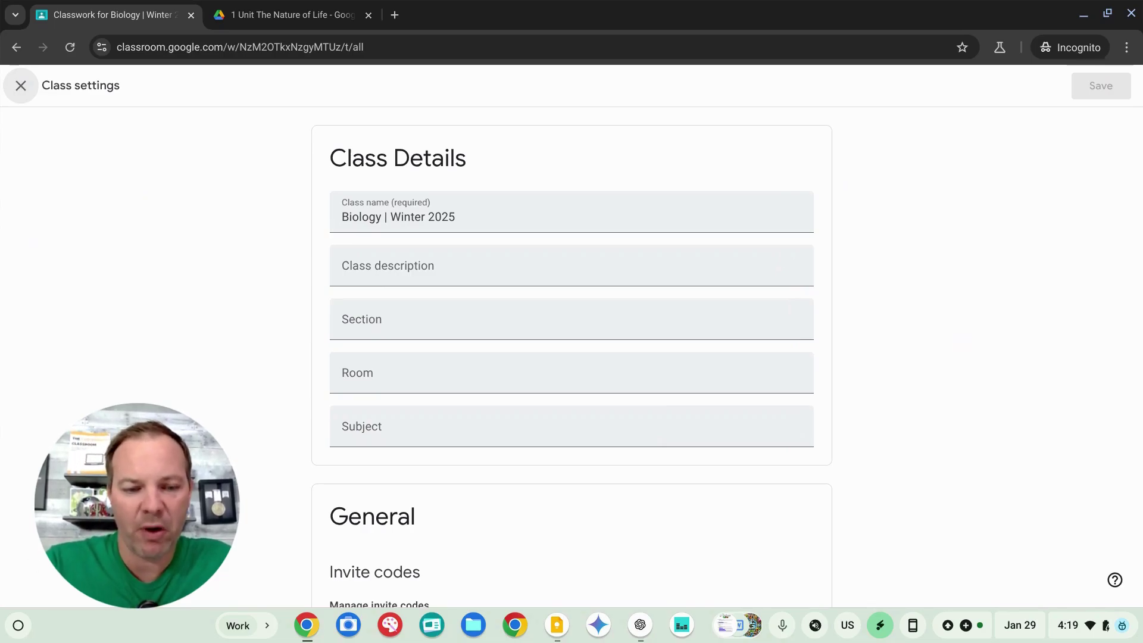
{"action": "scroll", "coordinate": [571, 358], "scroll_direction": "down", "scroll_amount": 6}
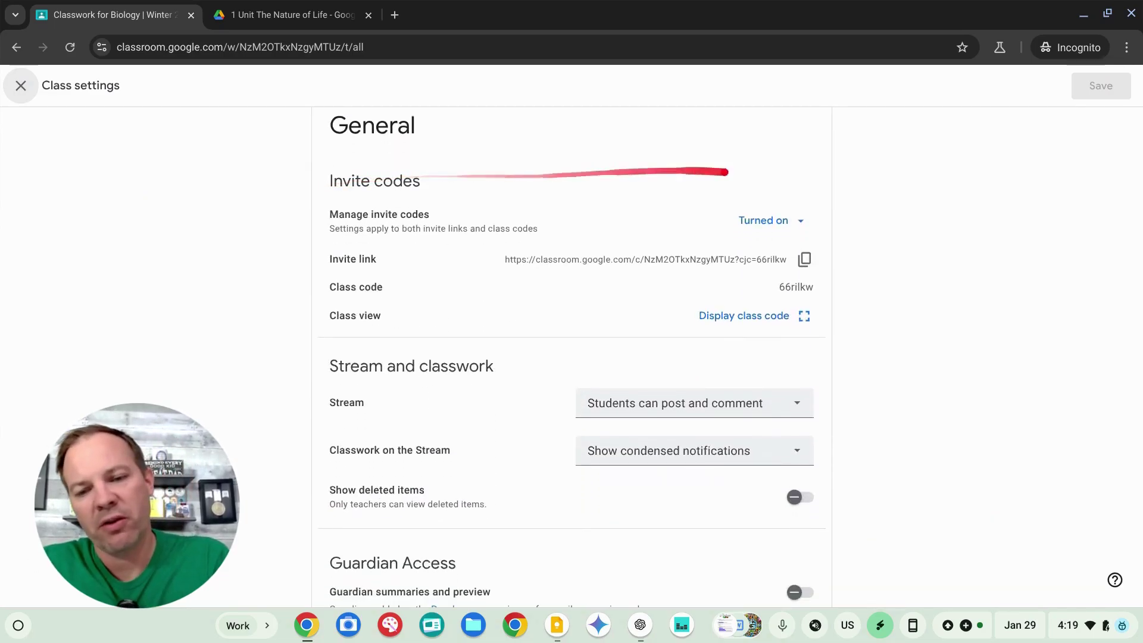
{"action": "scroll", "coordinate": [571, 358], "scroll_direction": "down", "scroll_amount": 3}
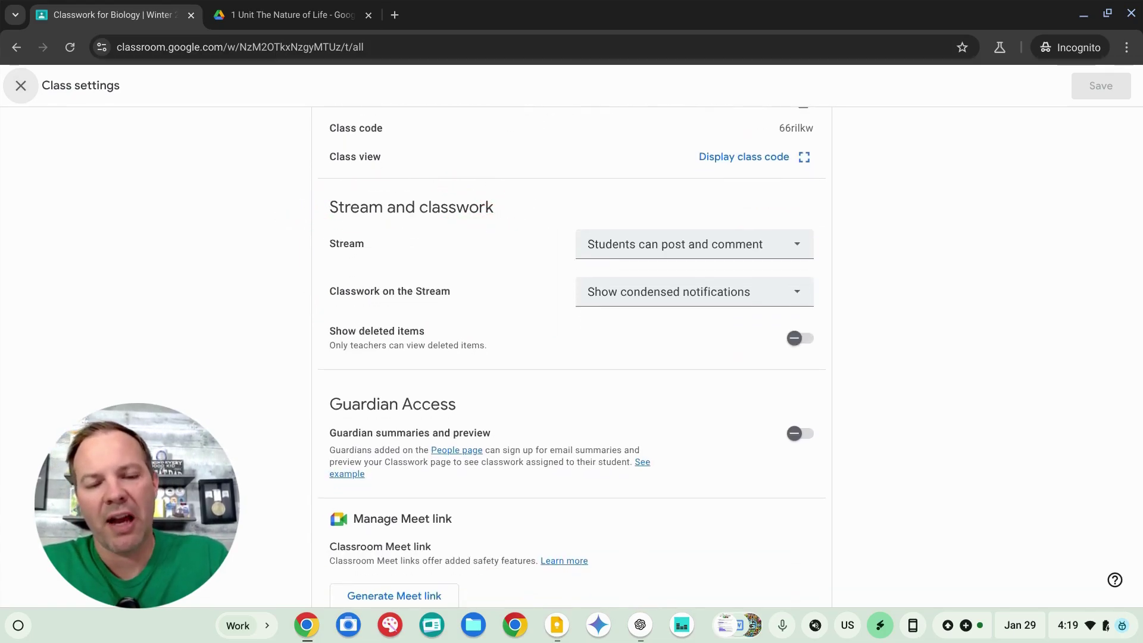
{"action": "left_click", "coordinate": [698, 250]}
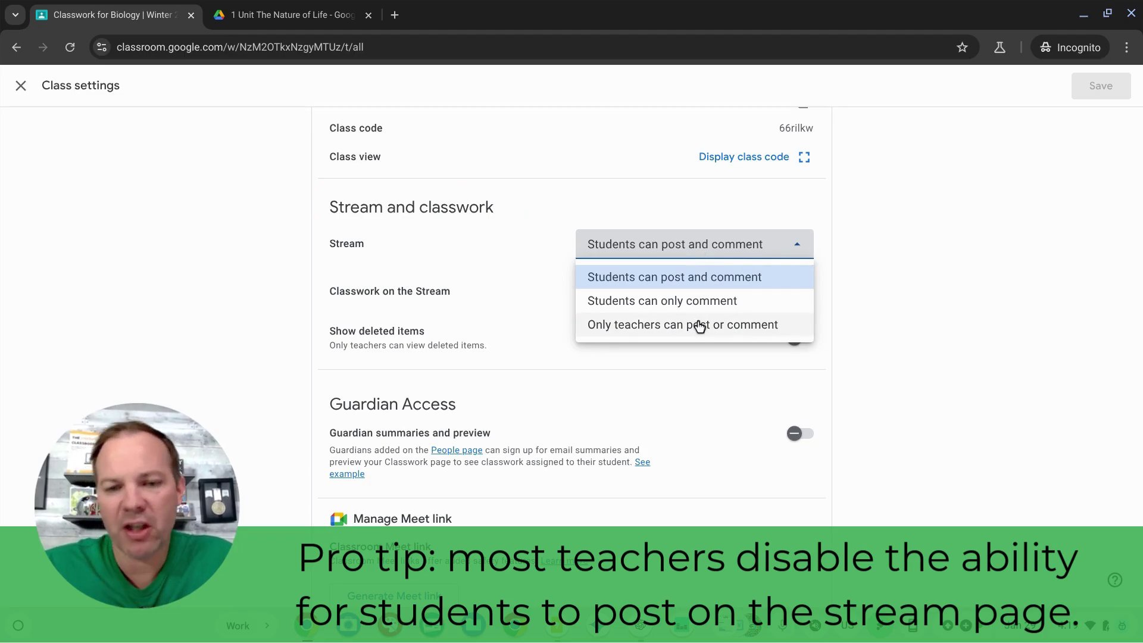
{"action": "left_click", "coordinate": [650, 327]}
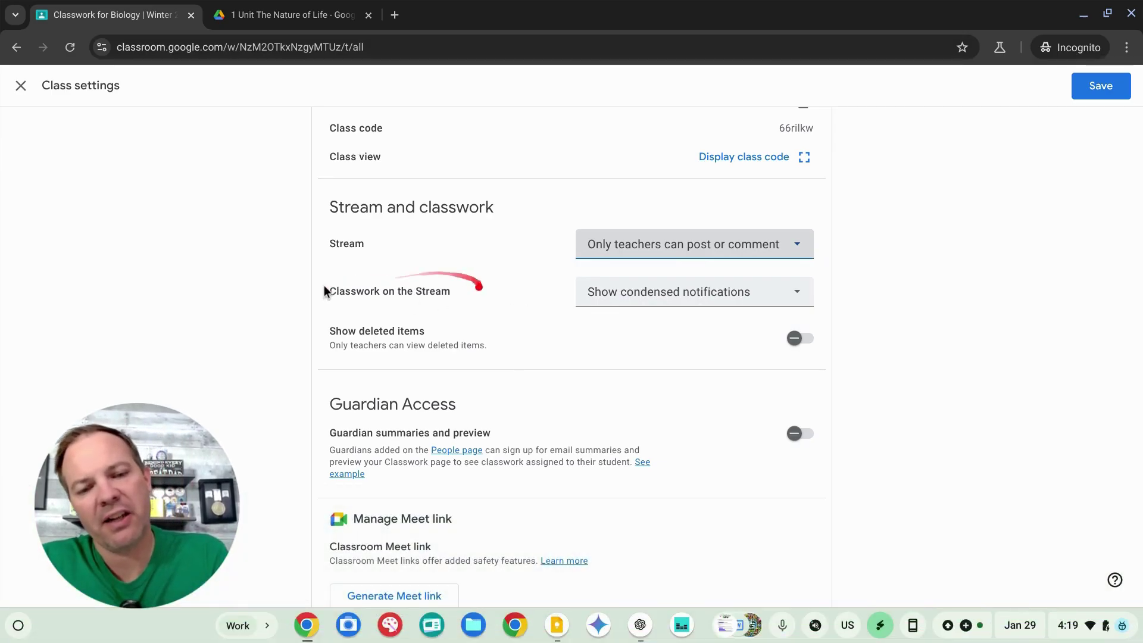
{"action": "left_click", "coordinate": [619, 293]}
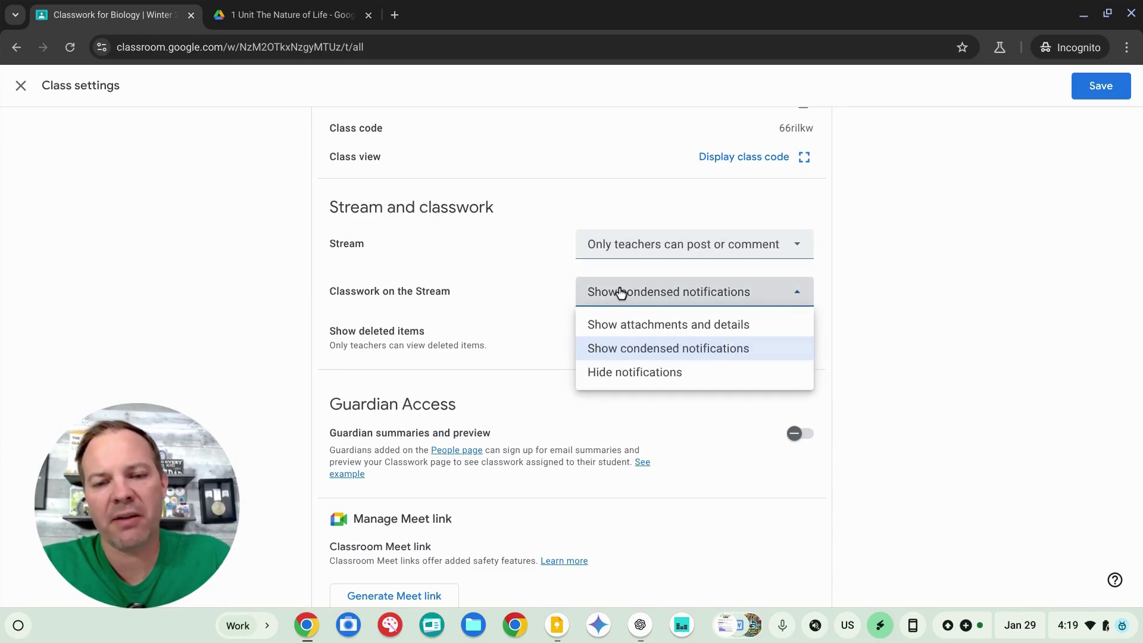
{"action": "left_click", "coordinate": [628, 383]}
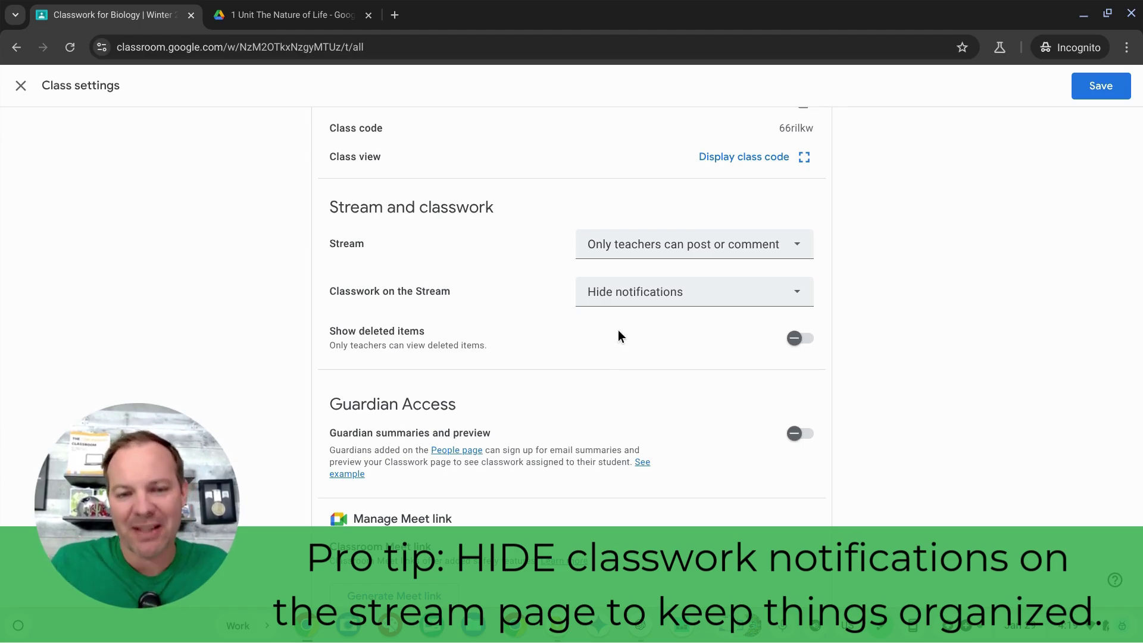
Scroll through the Grading section with grading periods Q1–Q4, 09/03/2024 to 05/30/2025
{"action": "scroll", "coordinate": [619, 335], "scroll_direction": "down", "scroll_amount": 3}
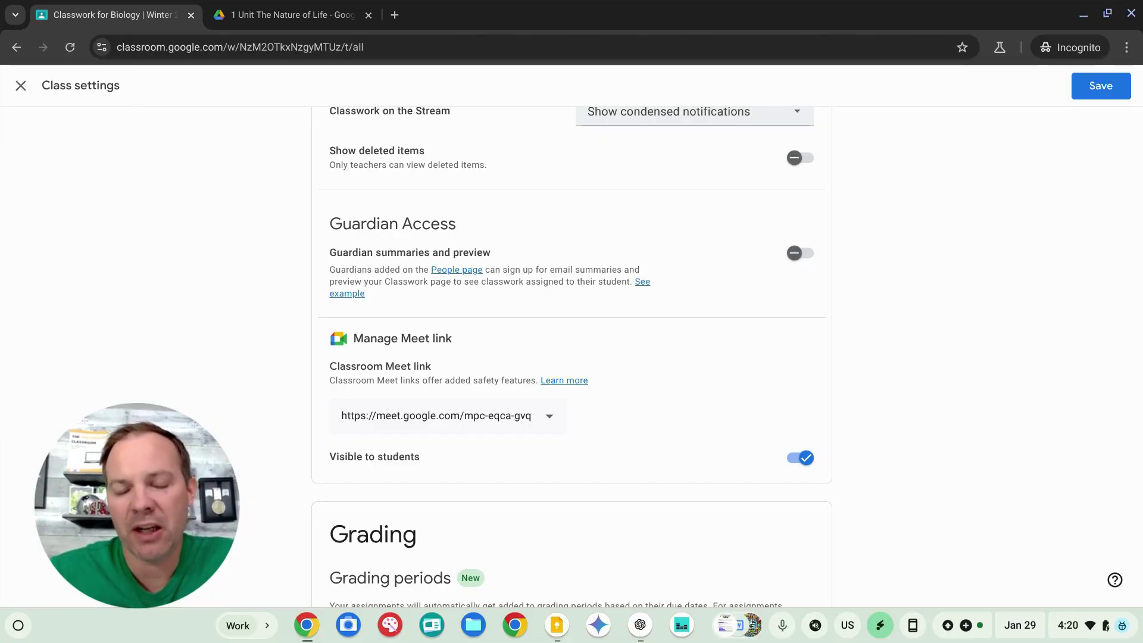
{"action": "scroll", "coordinate": [572, 354], "scroll_direction": "down", "scroll_amount": 6}
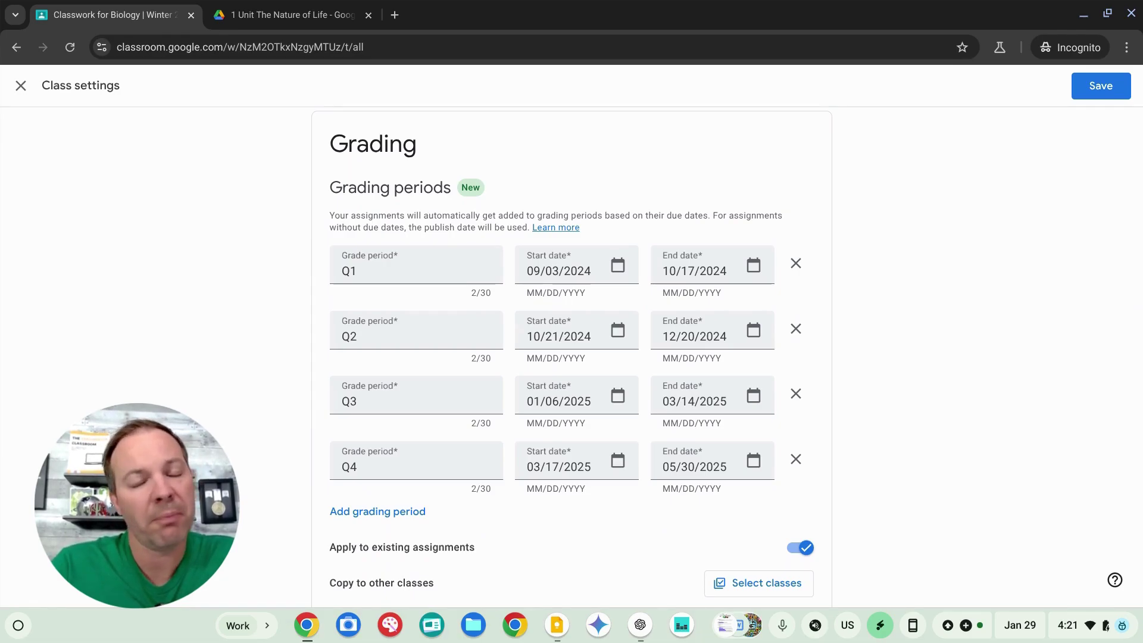
Turn off 'Automatically apply a draft grade to Missing assignments'
{"action": "scroll", "coordinate": [572, 357], "scroll_direction": "down", "scroll_amount": 4}
{"action": "scroll", "coordinate": [701, 322], "scroll_direction": "down", "scroll_amount": 5}
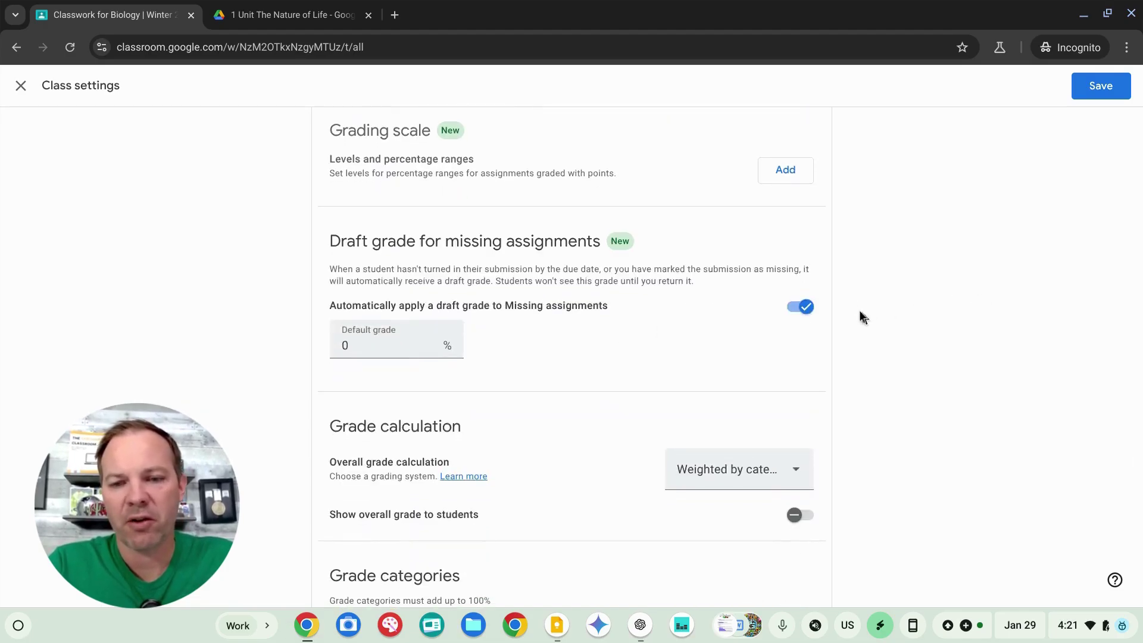
{"action": "left_click", "coordinate": [794, 306]}
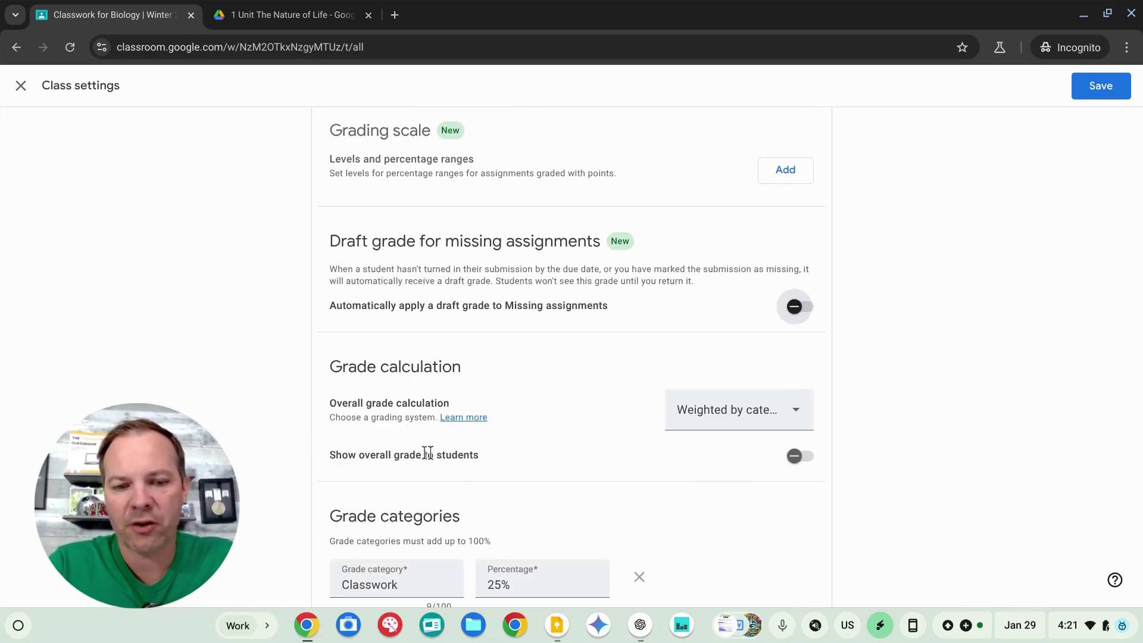
Review the grade categories Classwork, Homework, Projects and Assessments at 25% each
{"action": "left_click_drag", "start_coordinate": [371, 453], "coordinate": [506, 444]}
{"action": "left_click_drag", "start_coordinate": [291, 470], "coordinate": [422, 436]}
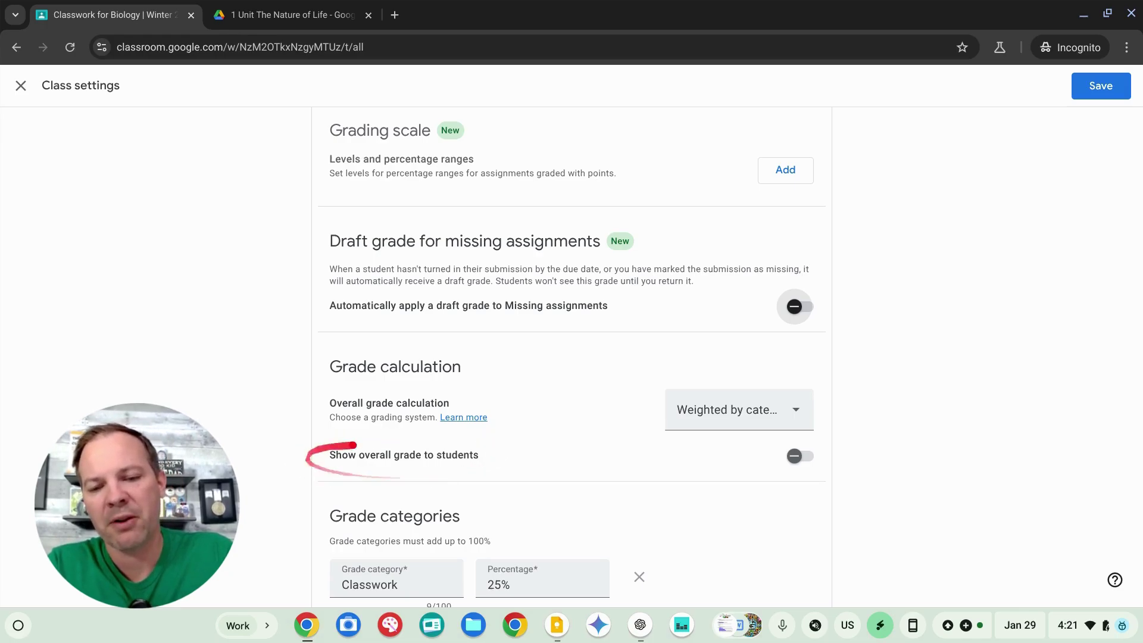
{"action": "scroll", "coordinate": [690, 388], "scroll_direction": "down", "scroll_amount": 2}
{"action": "scroll", "coordinate": [689, 388], "scroll_direction": "down", "scroll_amount": 3}
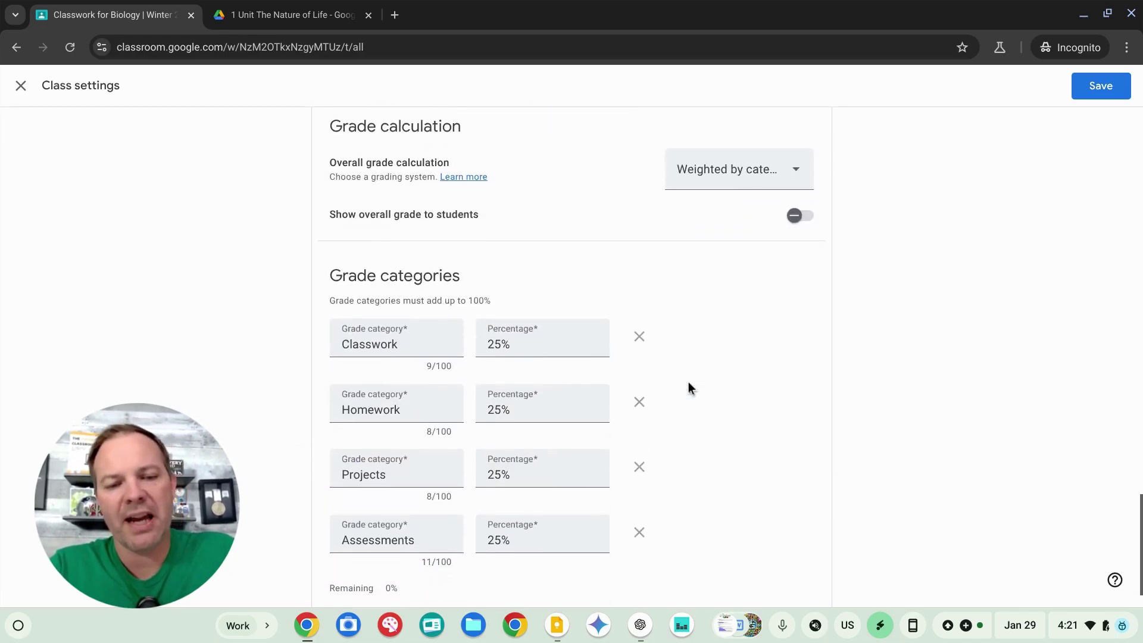
{"action": "mouse_move", "coordinate": [316, 301]}
{"action": "left_mouse_down"}
{"action": "mouse_move", "coordinate": [554, 298]}
{"action": "mouse_move", "coordinate": [550, 580]}
{"action": "left_mouse_up"}
{"action": "mouse_move", "coordinate": [437, 572]}
{"action": "left_mouse_down"}
{"action": "mouse_move", "coordinate": [335, 290]}
{"action": "mouse_move", "coordinate": [332, 328]}
{"action": "left_mouse_up"}
{"action": "left_click_drag", "start_coordinate": [321, 372], "coordinate": [341, 386]}
{"action": "left_click_drag", "start_coordinate": [335, 447], "coordinate": [352, 466]}
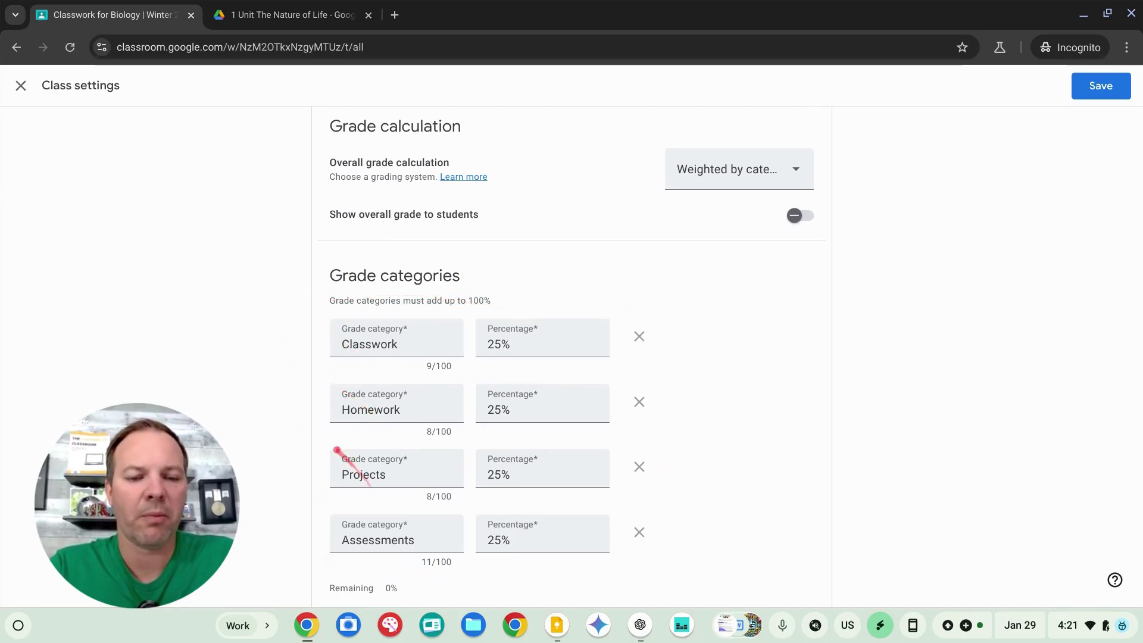
{"action": "scroll", "coordinate": [352, 466], "scroll_direction": "down", "scroll_amount": 1}
{"action": "scroll", "coordinate": [572, 357], "scroll_direction": "down", "scroll_amount": 1}
{"action": "scroll", "coordinate": [571, 358], "scroll_direction": "up", "scroll_amount": 5}
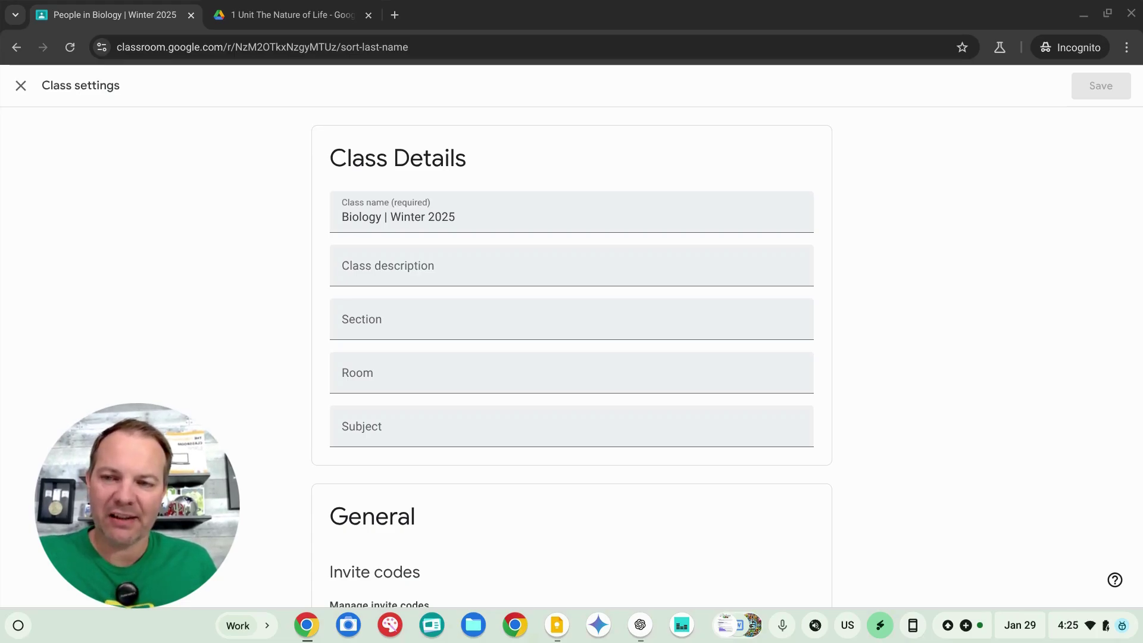
Close class settings and scroll the Biology | Winter 2025 stream to the class code card
{"action": "left_click", "coordinate": [20, 85]}
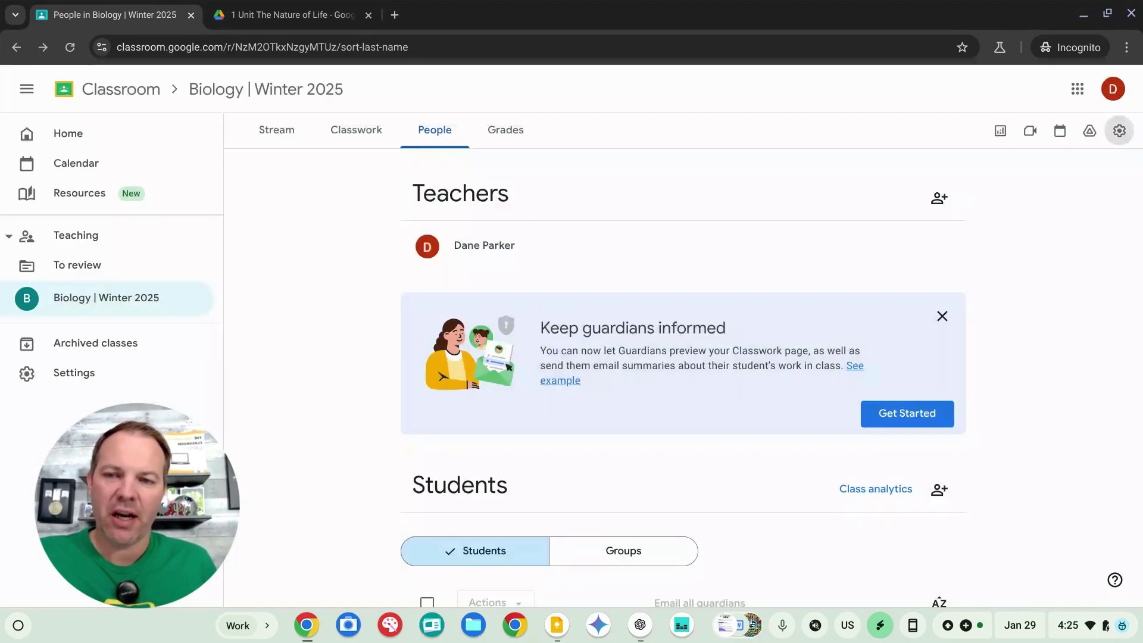
{"action": "left_click", "coordinate": [279, 130]}
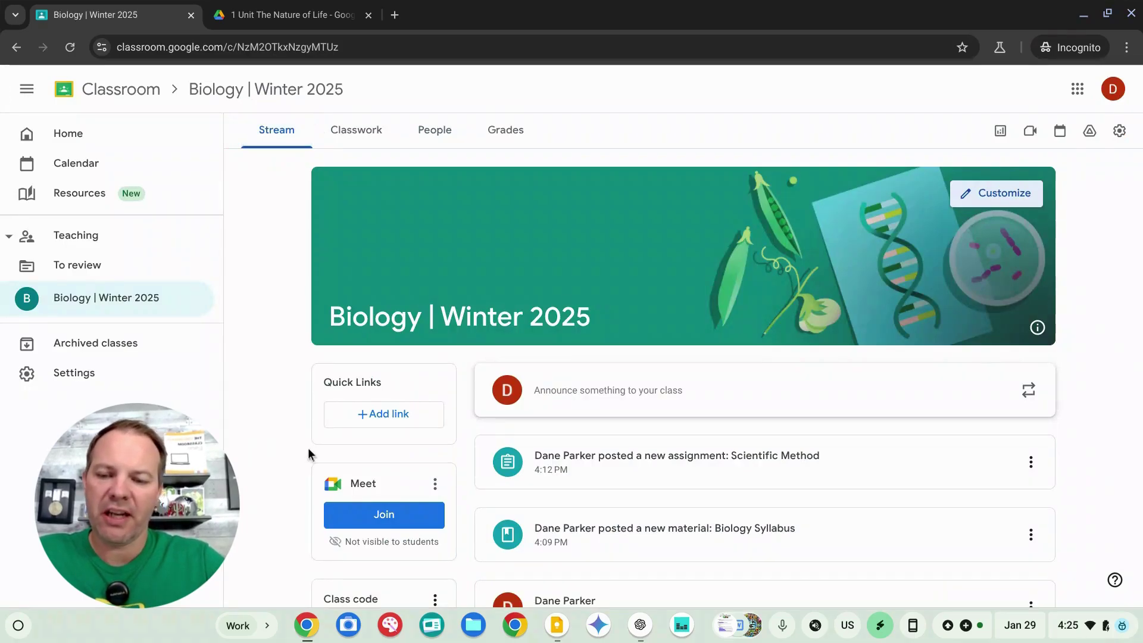
{"action": "scroll", "coordinate": [309, 454], "scroll_direction": "down", "scroll_amount": 5}
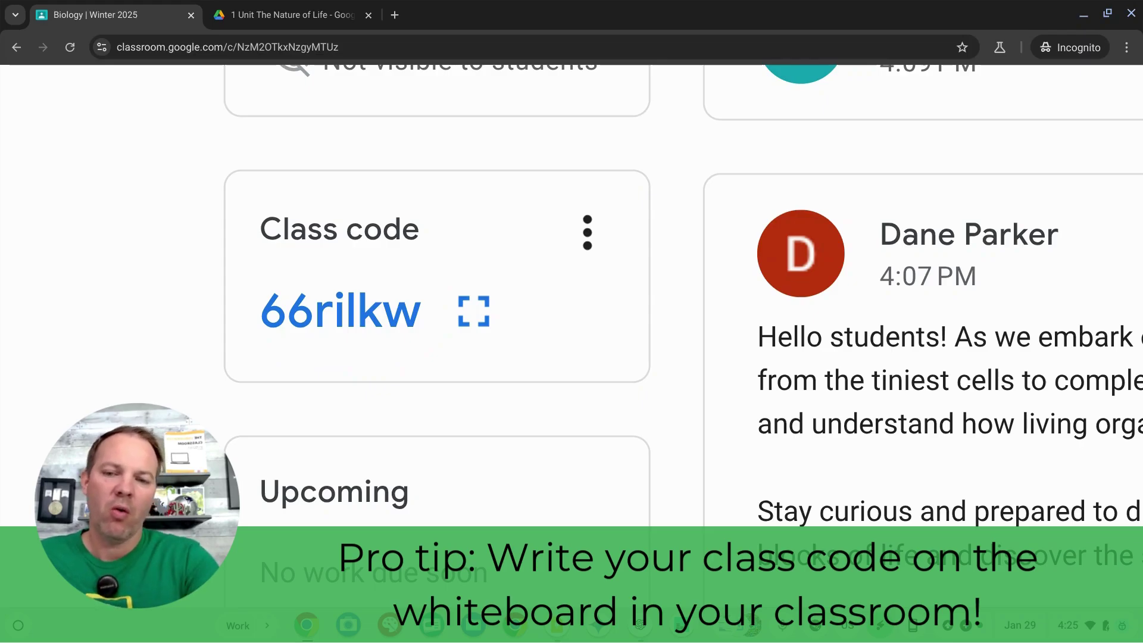
{"action": "scroll", "coordinate": [358, 340], "scroll_direction": "down", "scroll_amount": 5}
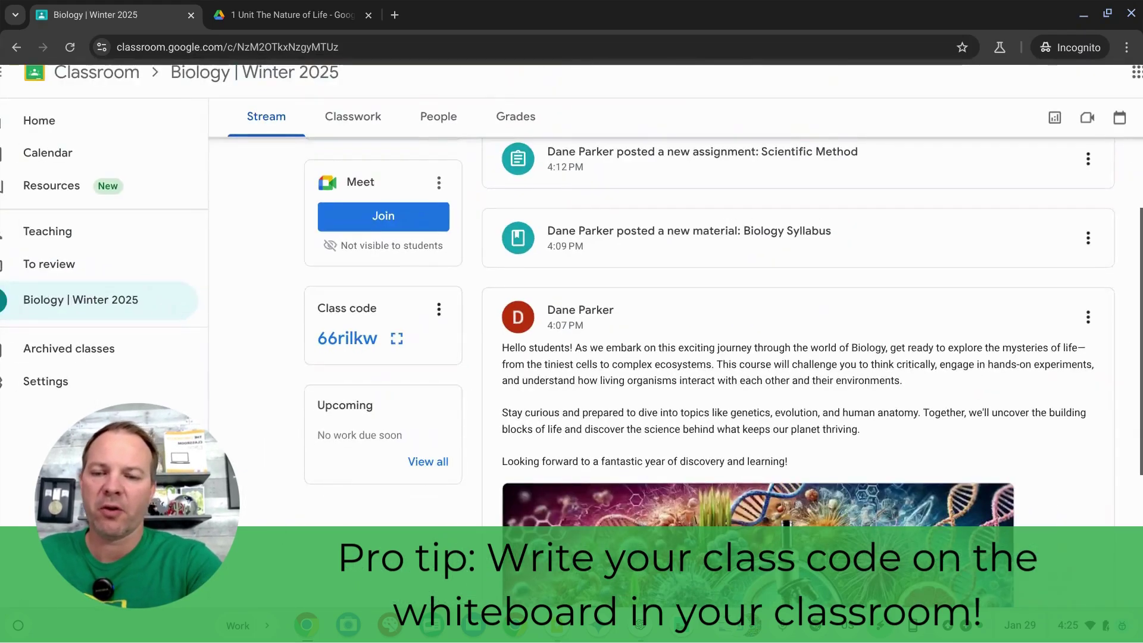
{"action": "left_click", "coordinate": [397, 338]}
{"action": "left_click", "coordinate": [822, 439]}
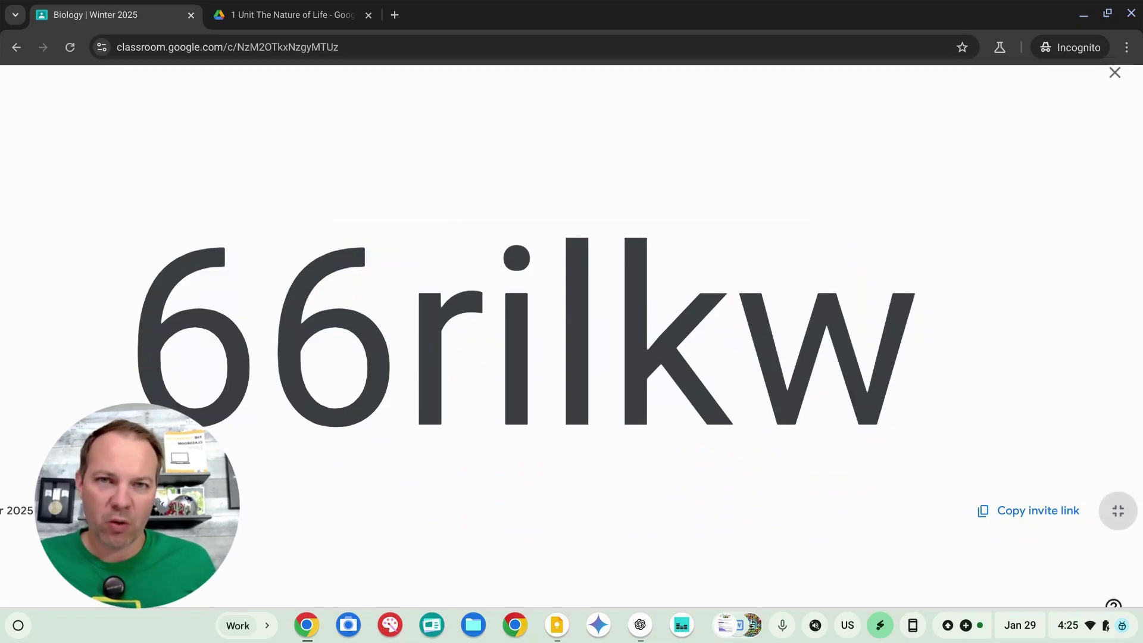
{"action": "key", "text": "Escape"}
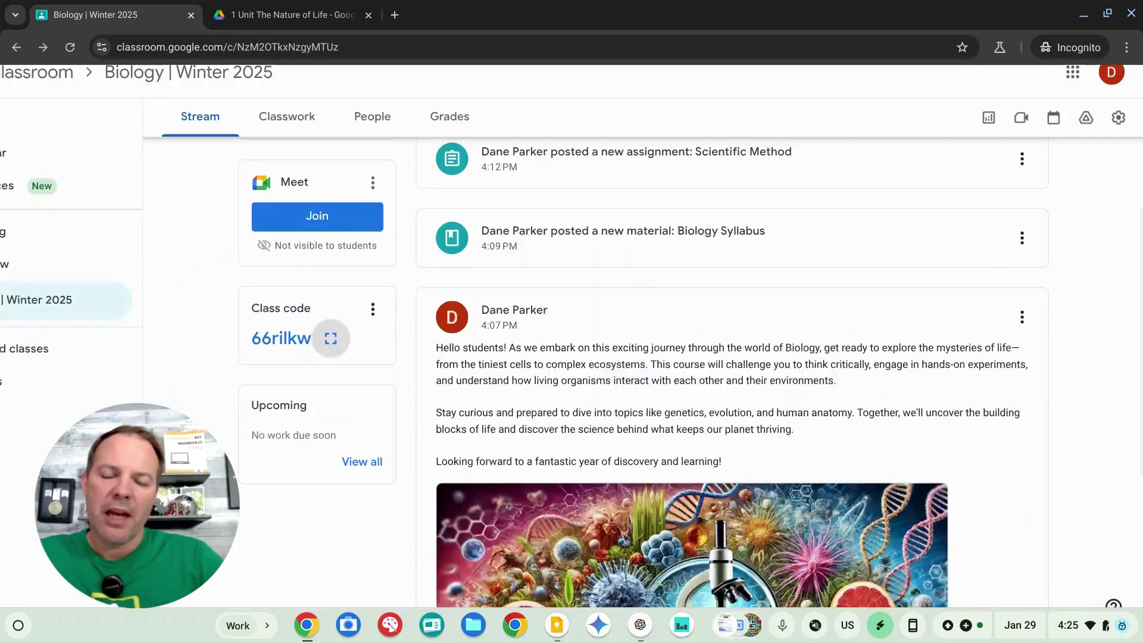
{"action": "left_click", "coordinate": [372, 311]}
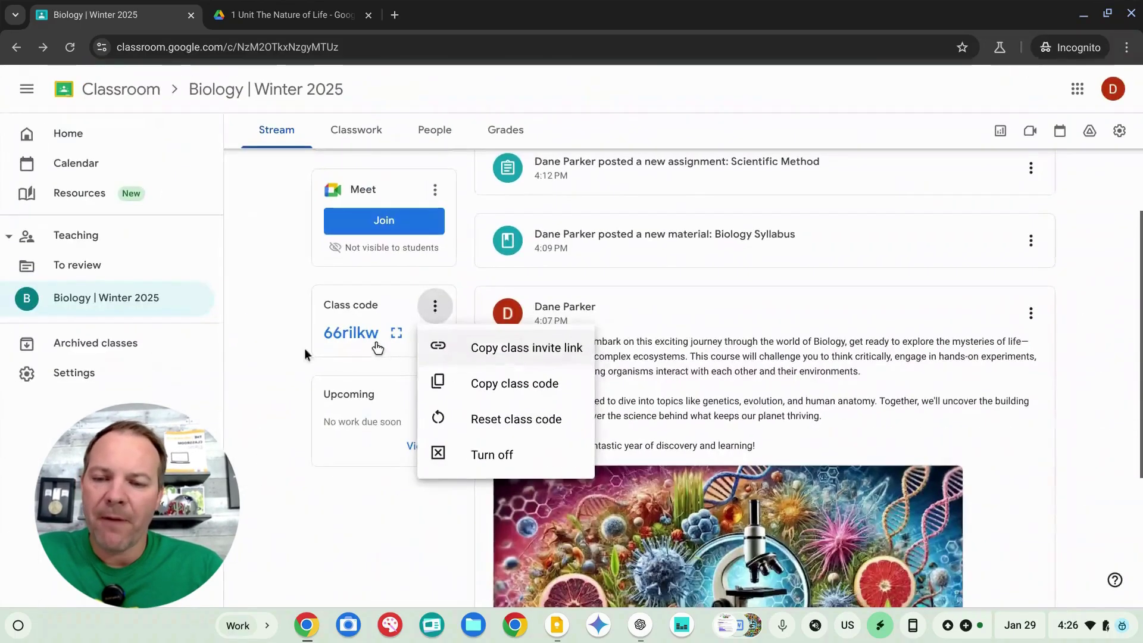
Close the class code options and bring up the People roster
{"action": "left_click", "coordinate": [253, 410]}
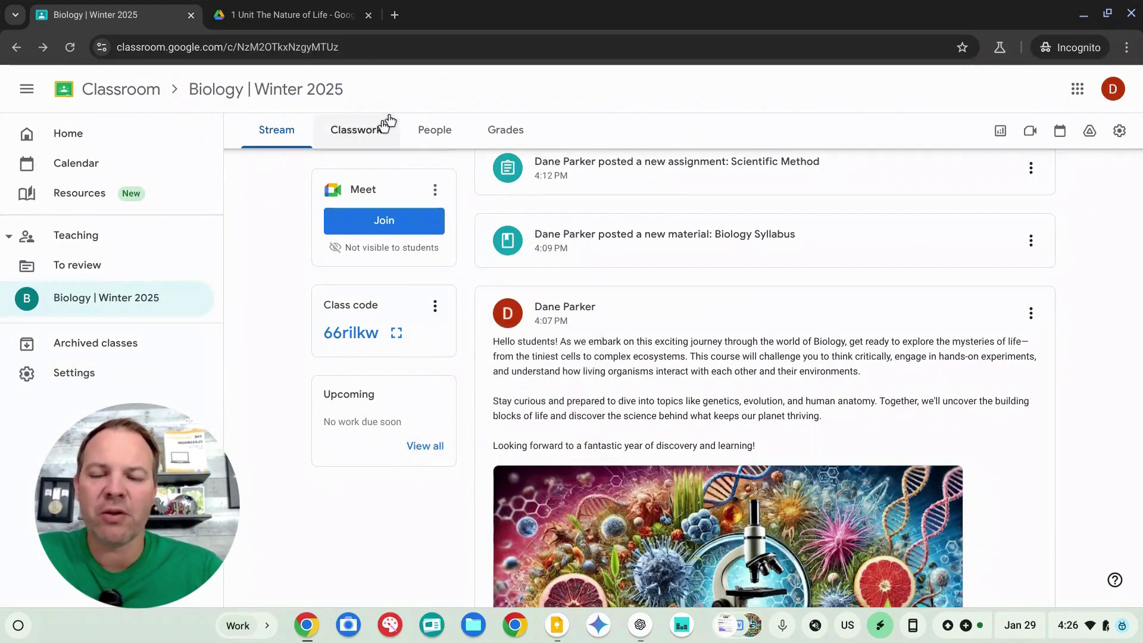
{"action": "left_click", "coordinate": [434, 128]}
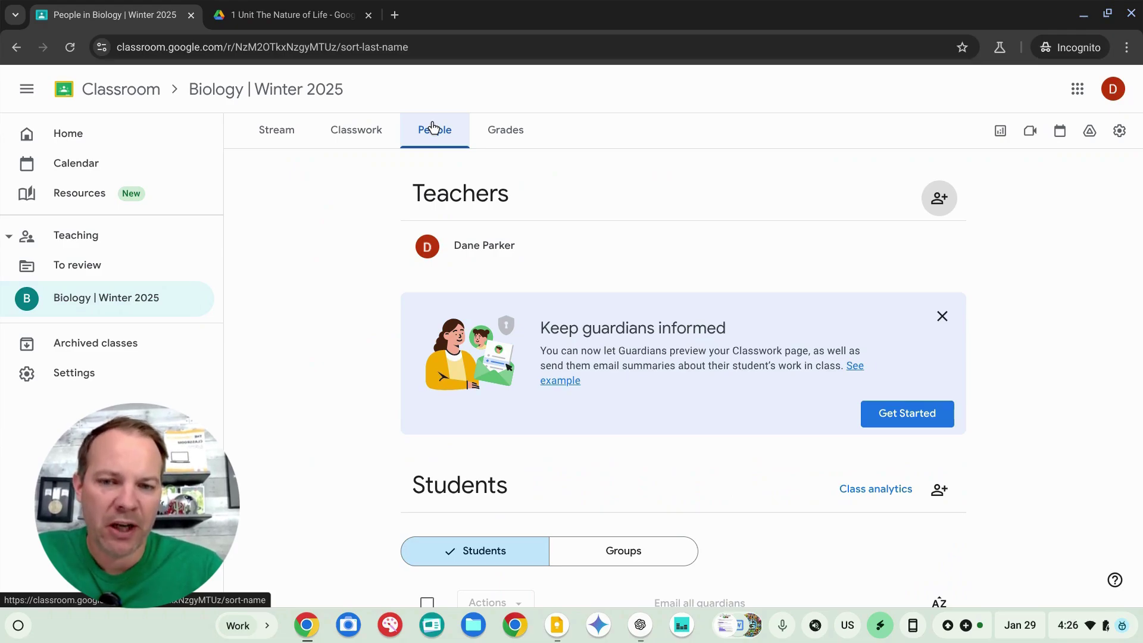
{"action": "left_click_drag", "start_coordinate": [475, 119], "coordinate": [438, 161]}
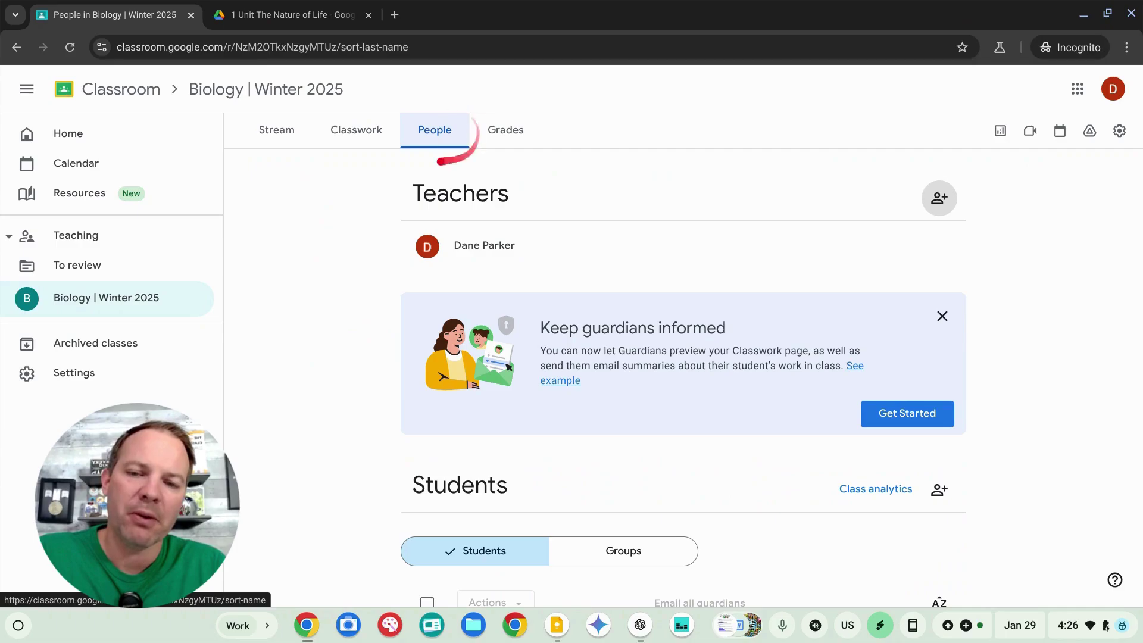
{"action": "scroll", "coordinate": [489, 231], "scroll_direction": "down", "scroll_amount": 2}
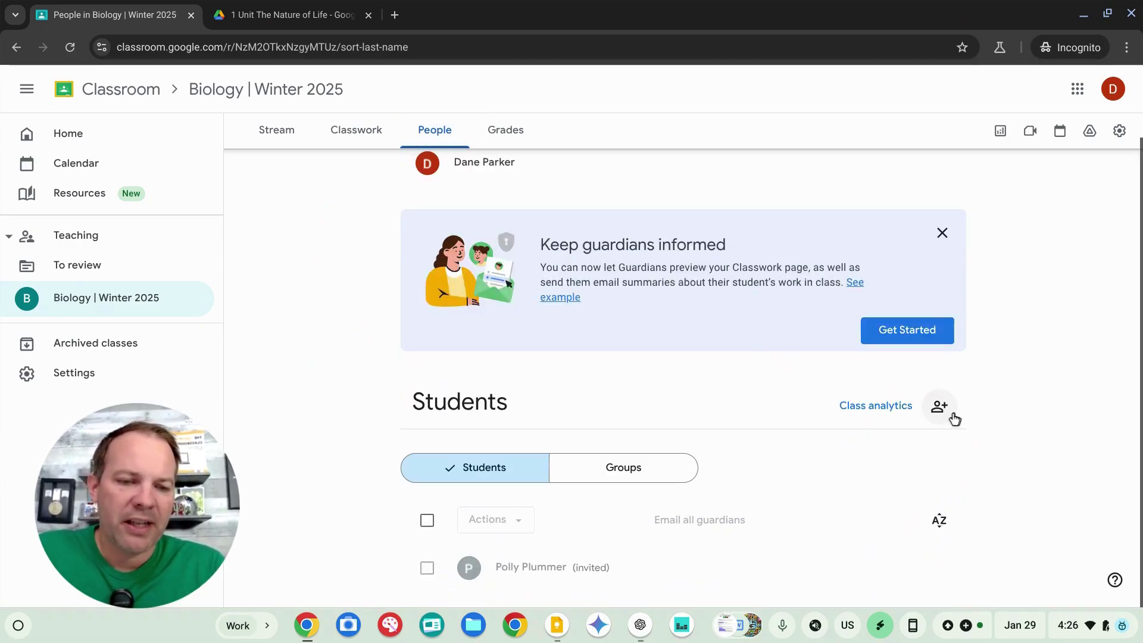
{"action": "scroll", "coordinate": [954, 420], "scroll_direction": "up", "scroll_amount": 5}
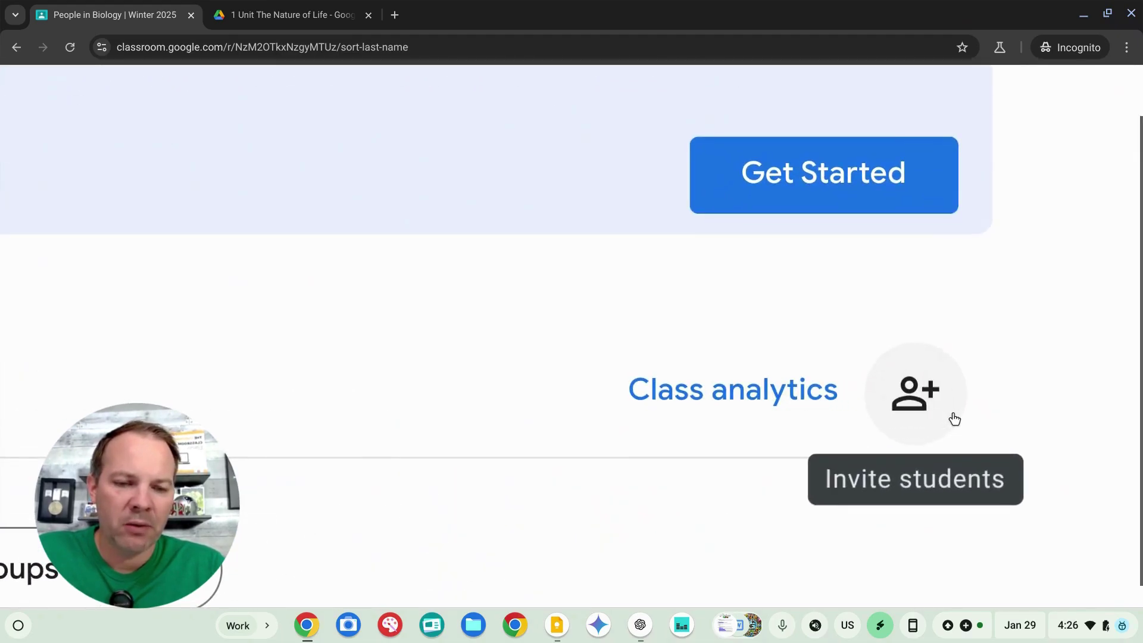
{"action": "scroll", "coordinate": [954, 419], "scroll_direction": "down", "scroll_amount": 5}
Invite a student from the school directory by searching their name
{"action": "left_click", "coordinate": [955, 419]}
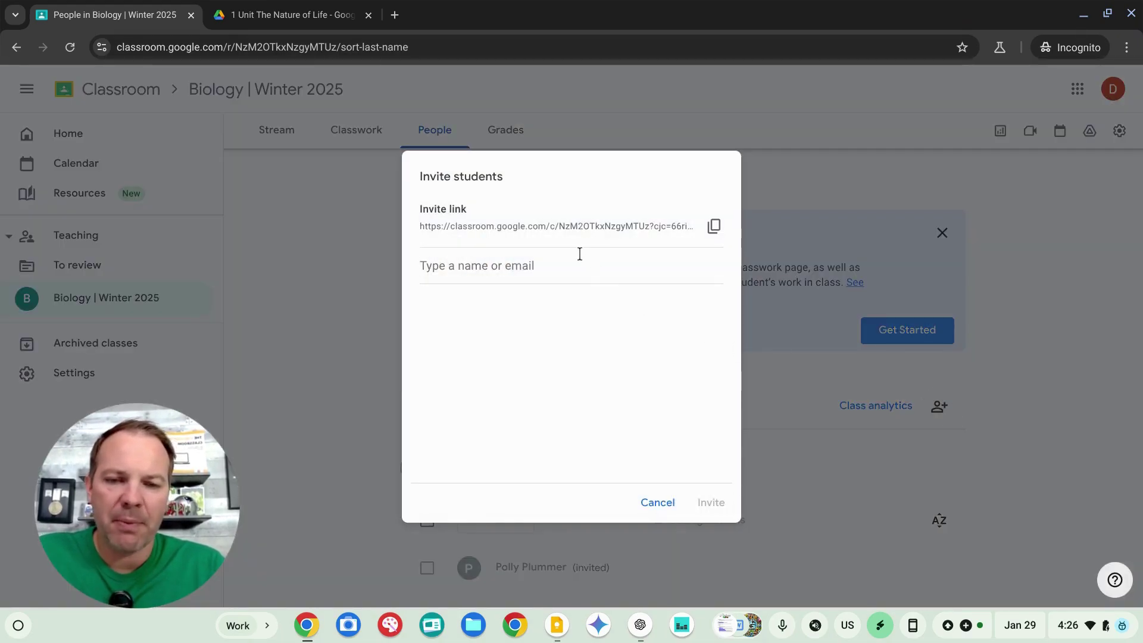
{"action": "type", "text": "lucy"}
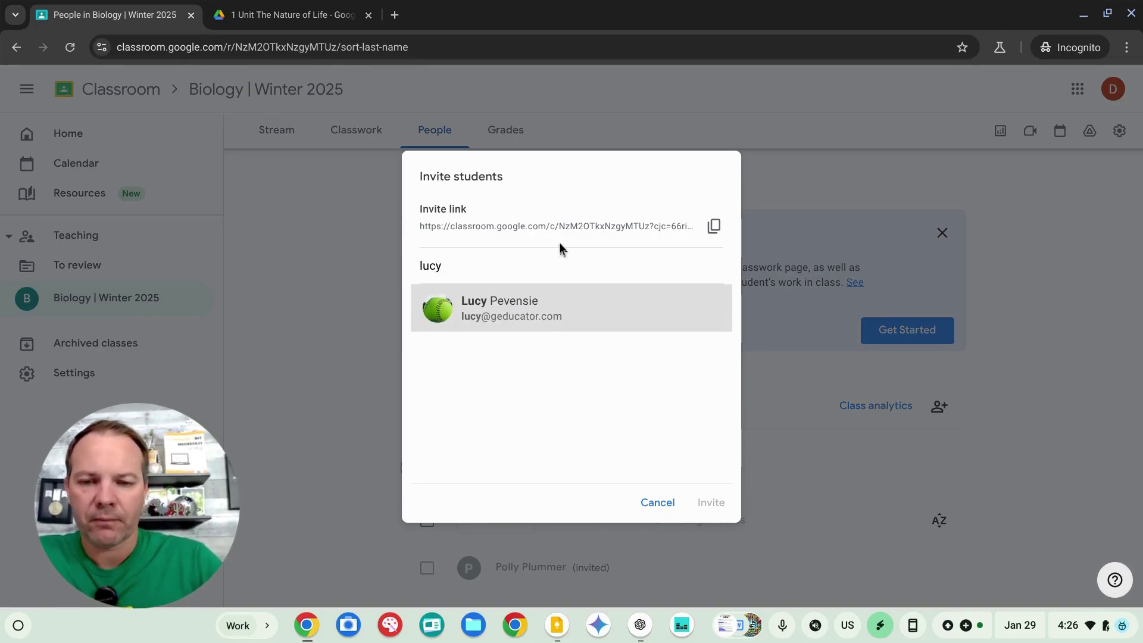
{"action": "left_click", "coordinate": [559, 303]}
{"action": "left_click", "coordinate": [721, 508]}
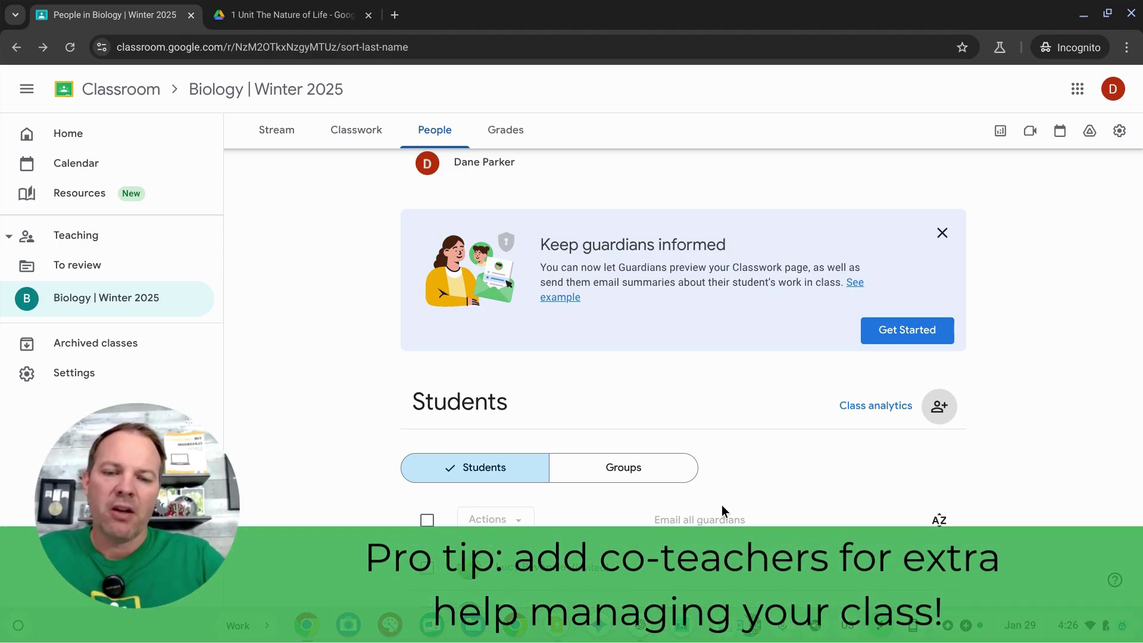
Dismiss the guardian banner and invite a co-teacher found by name in the directory
{"action": "scroll", "coordinate": [722, 505], "scroll_direction": "up", "scroll_amount": 2}
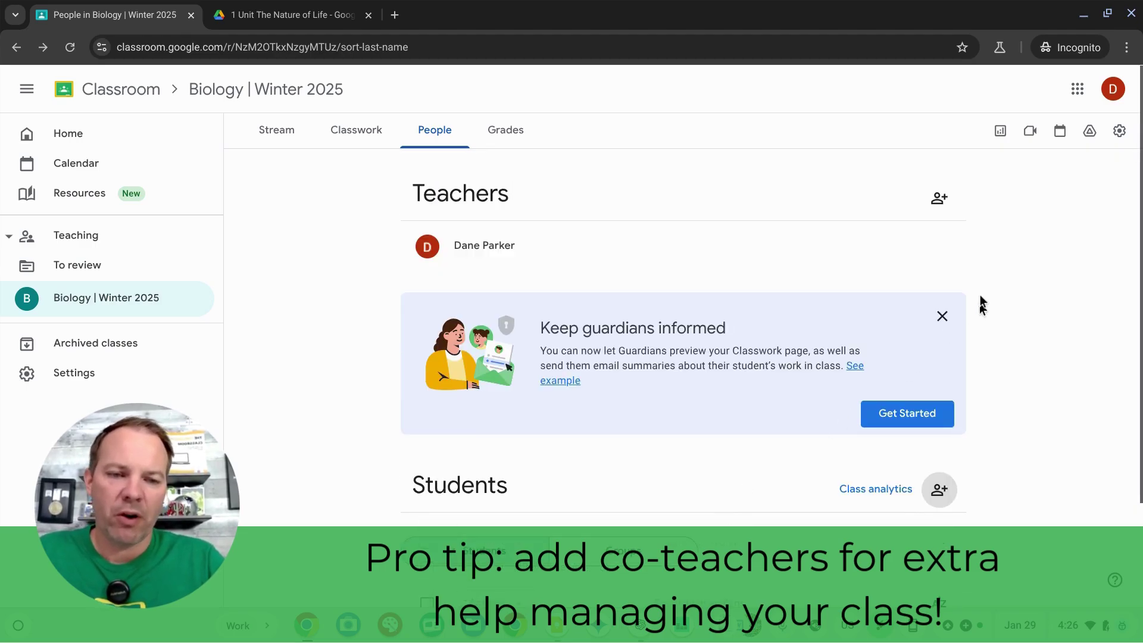
{"action": "left_click", "coordinate": [944, 315]}
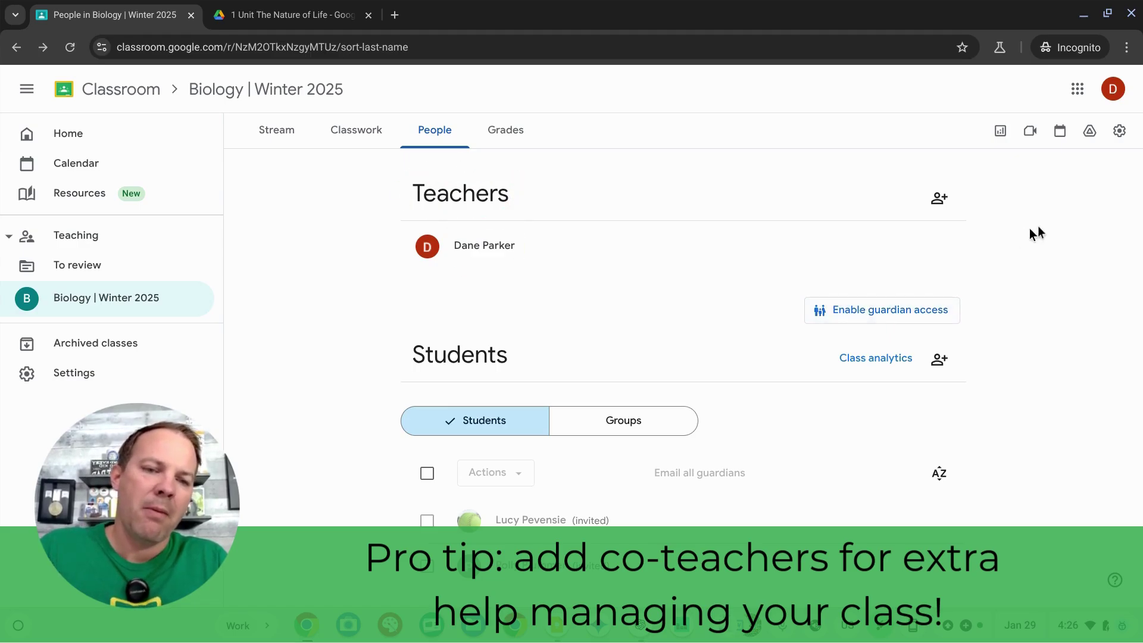
{"action": "left_click", "coordinate": [940, 198]}
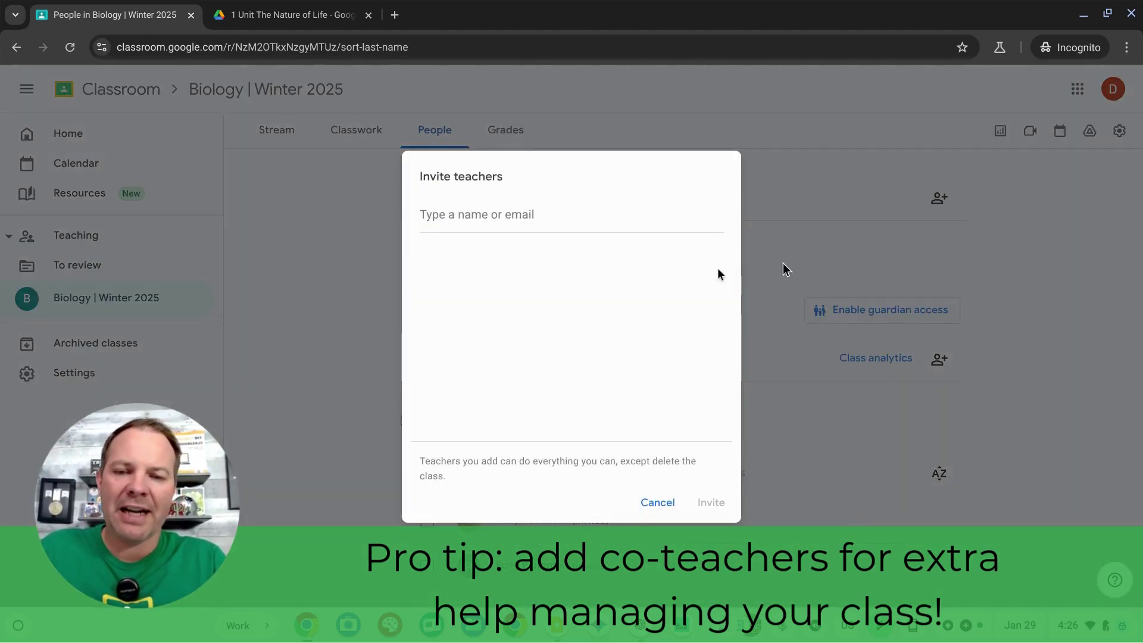
{"action": "type", "text": "peter"}
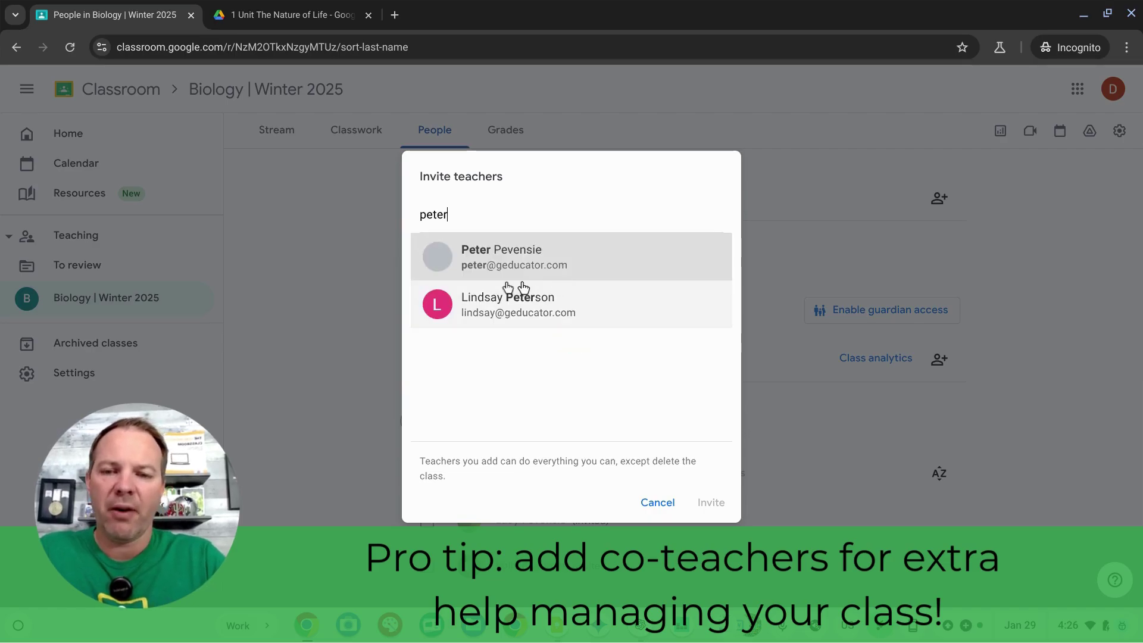
{"action": "left_click", "coordinate": [529, 271]}
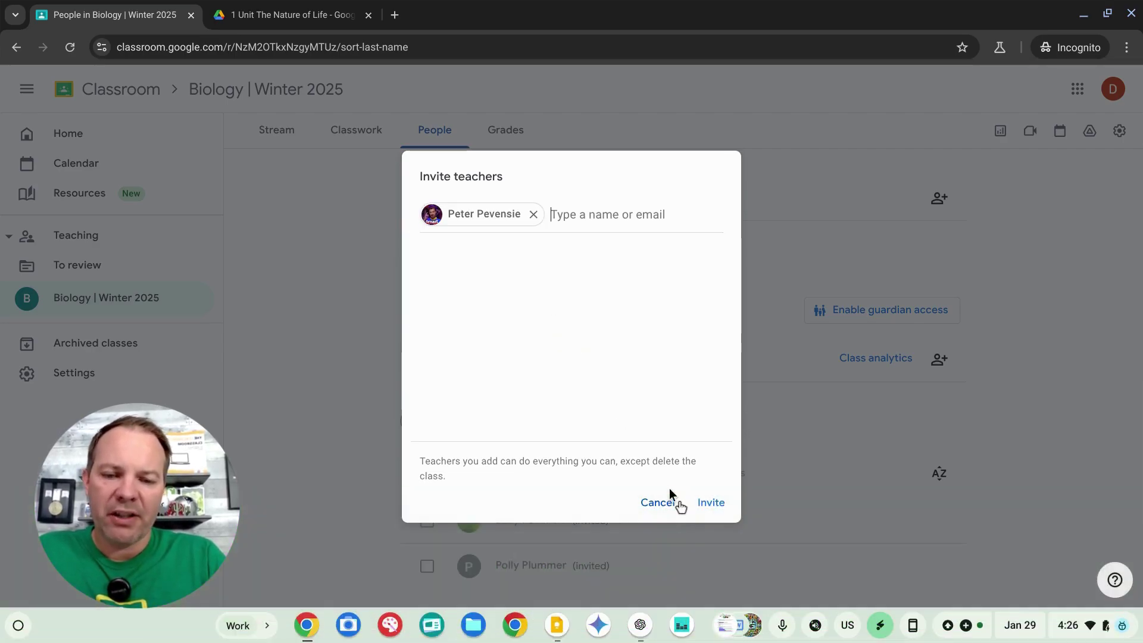
{"action": "left_click", "coordinate": [712, 504]}
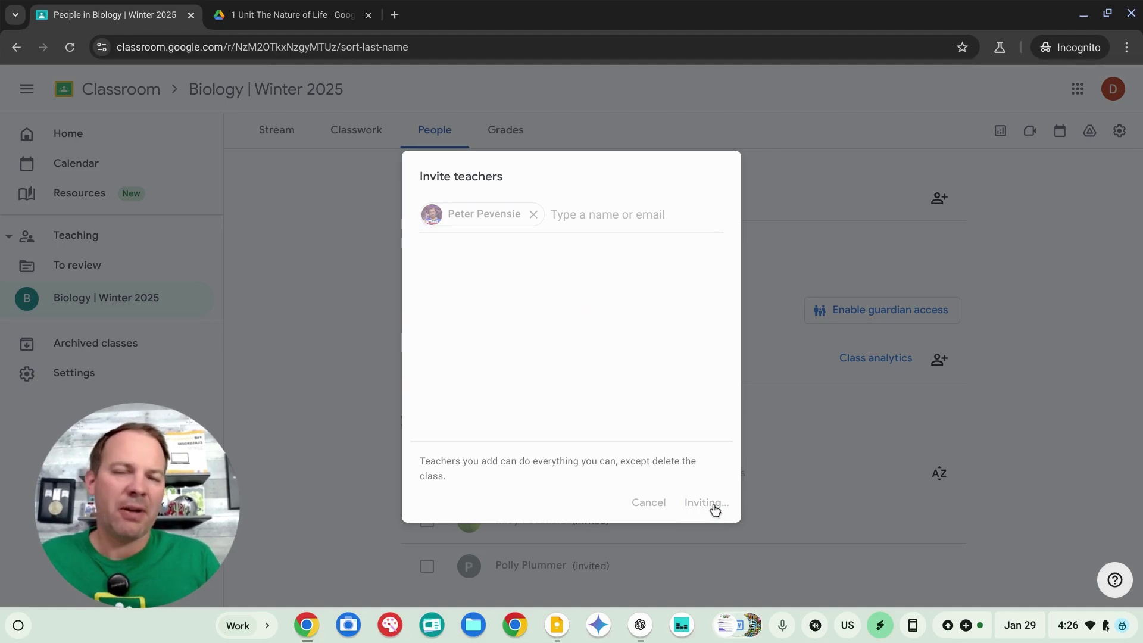